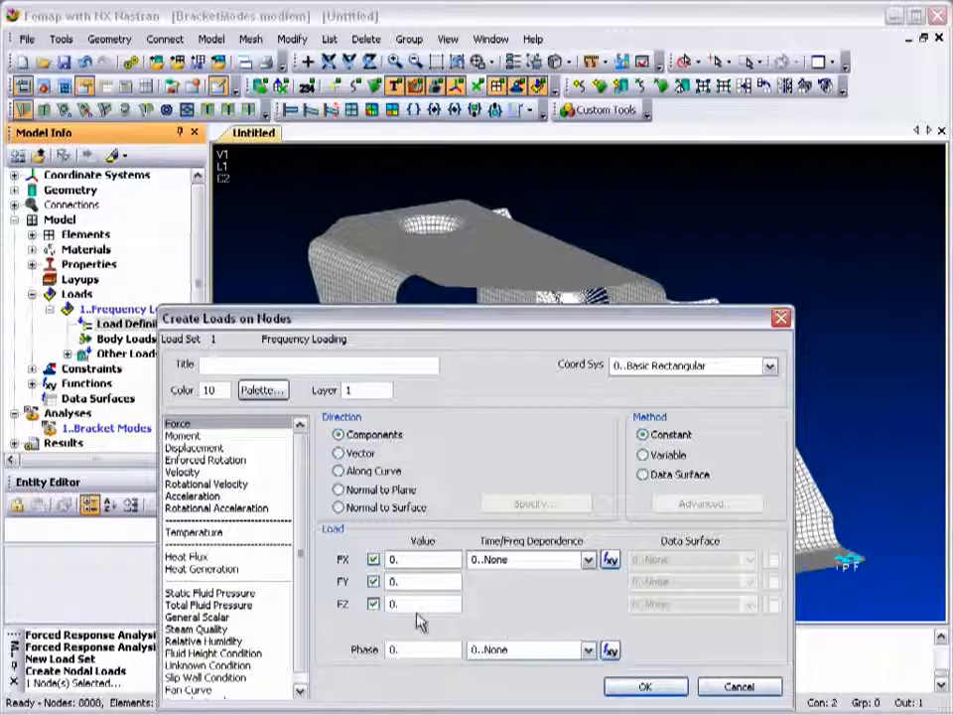
Step: Set the nodal force to FY only with value 1, and give its dependence function the points (0, 1) and (1, 1)
left_click(373, 604)
left_click(373, 559)
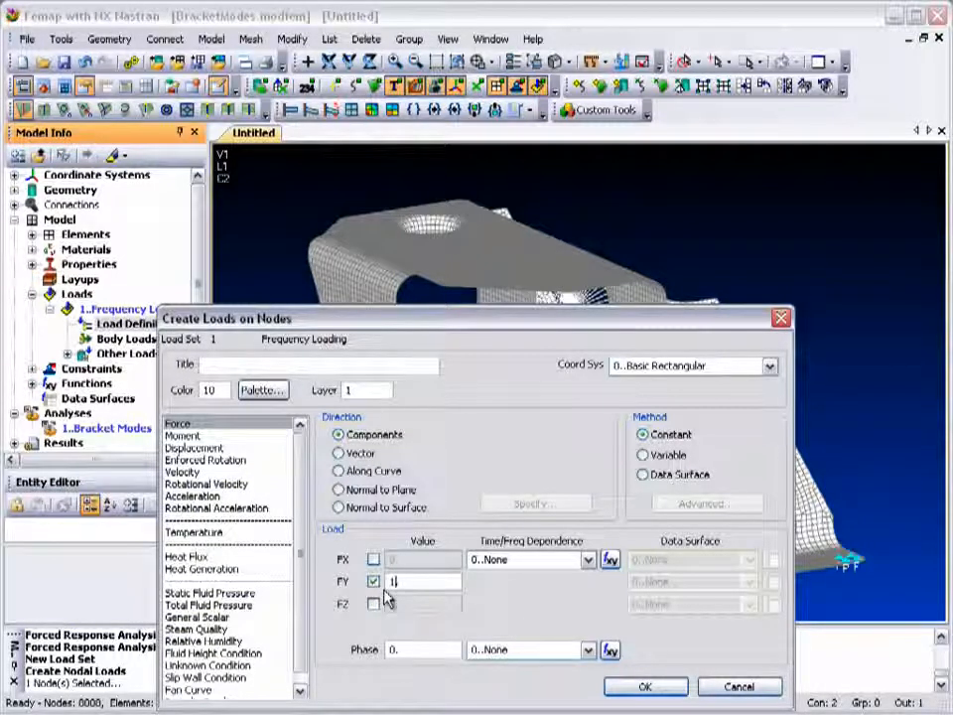
left_click(609, 559)
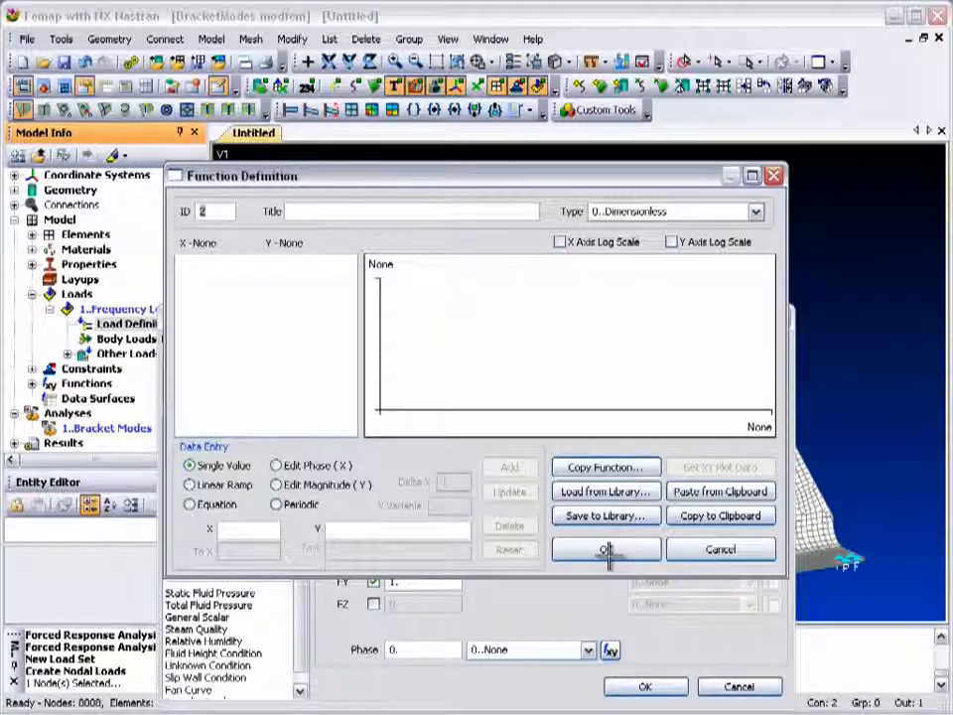
left_click(230, 529)
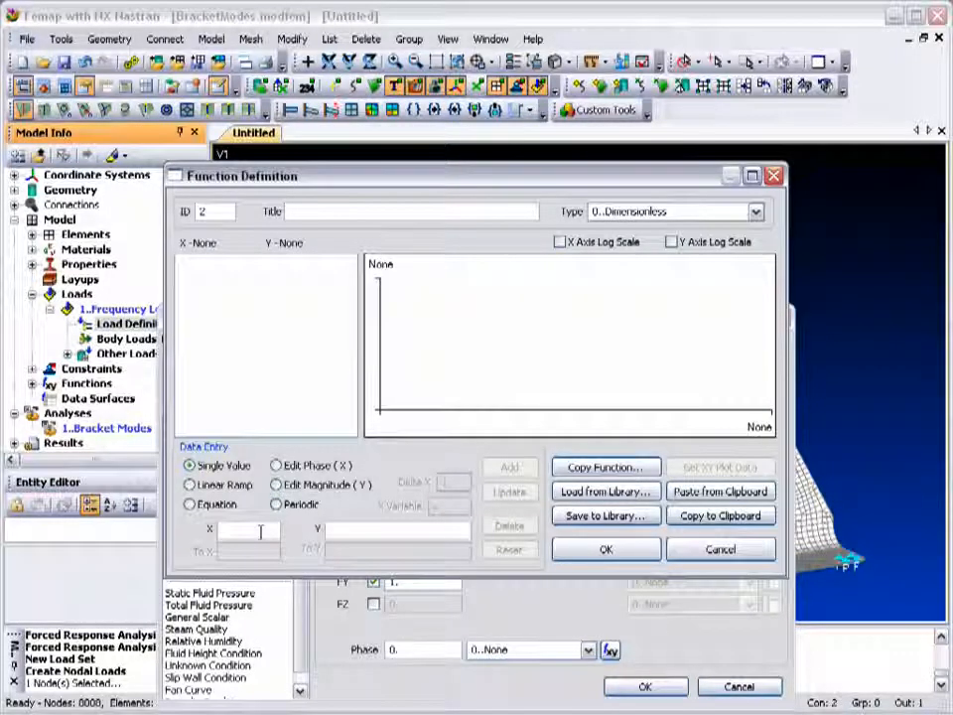
type("0")
type("1")
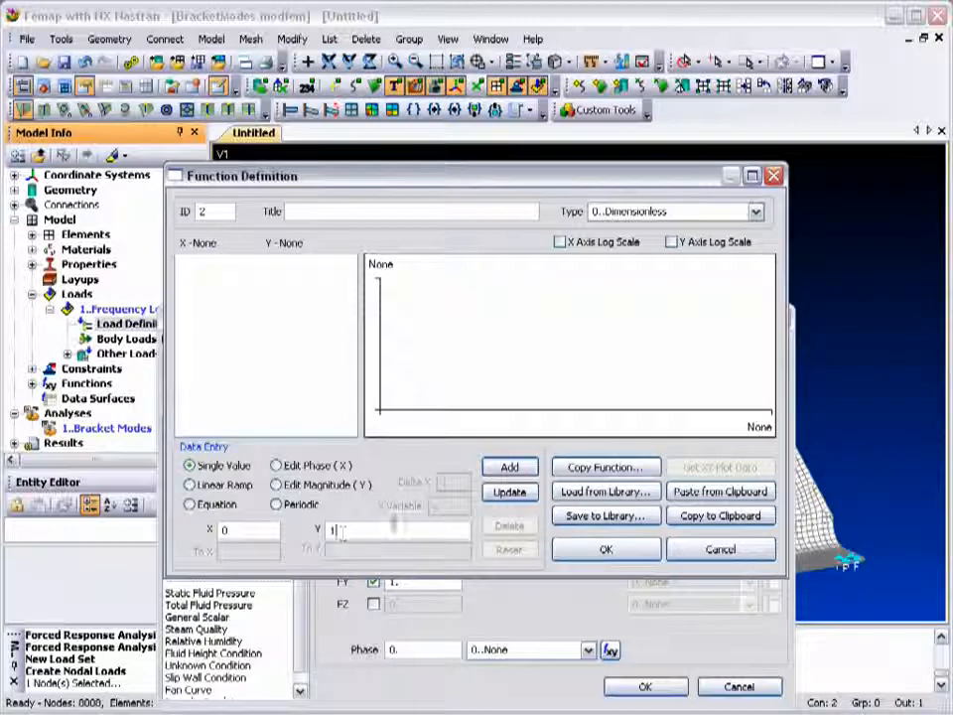
left_click(505, 468)
type("1")
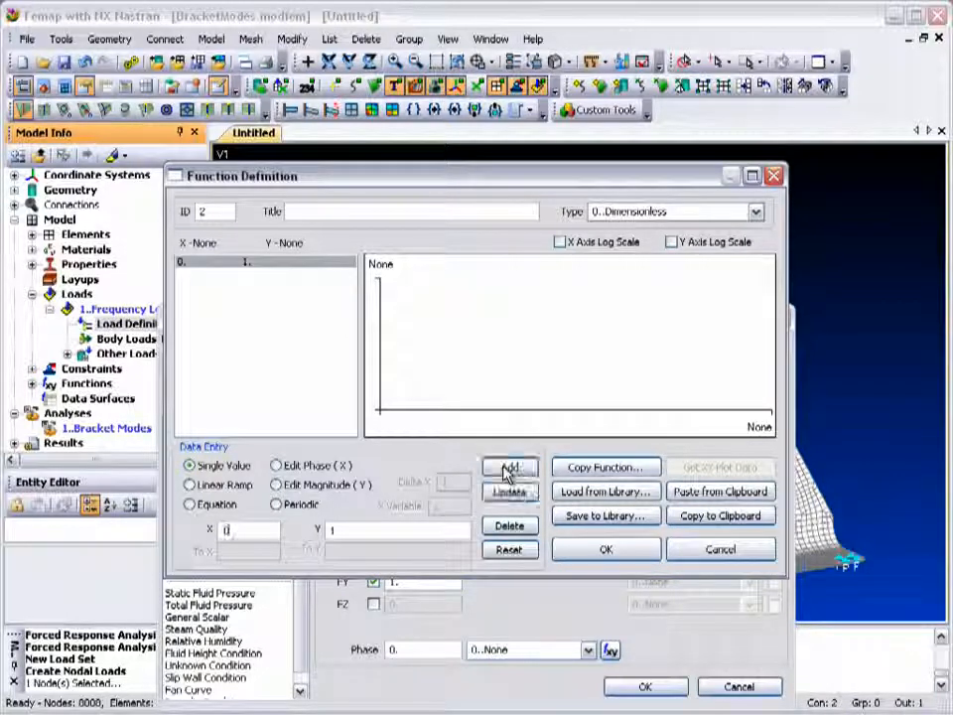
left_click(506, 468)
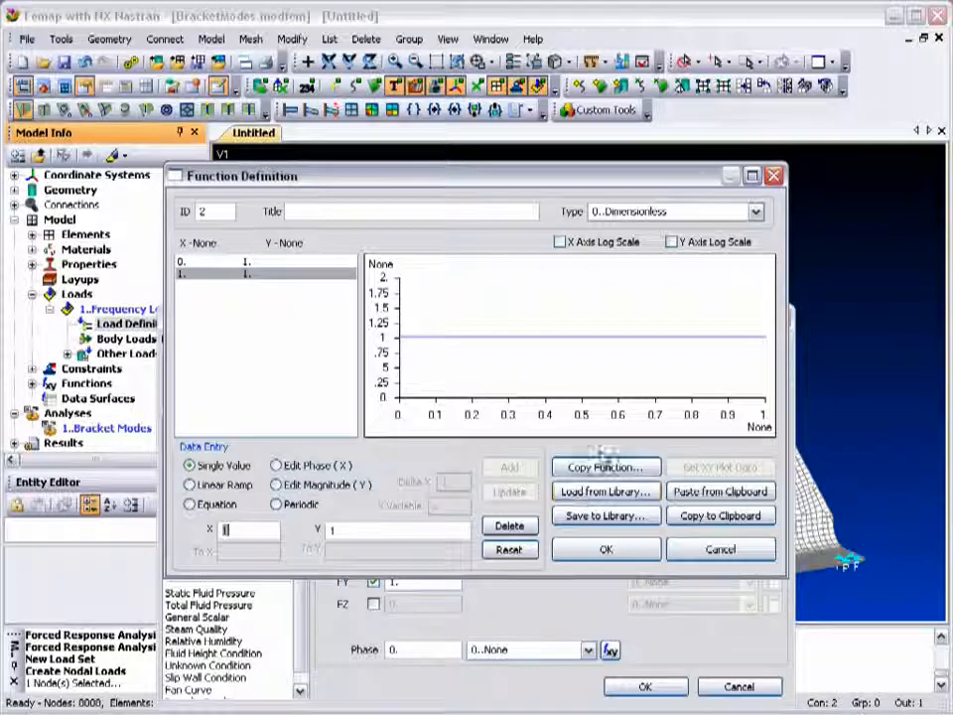
Step: Make the function type 3..vs. Frequency, title it Loading Function, and accept both the function and the load
left_click(755, 211)
left_click(683, 268)
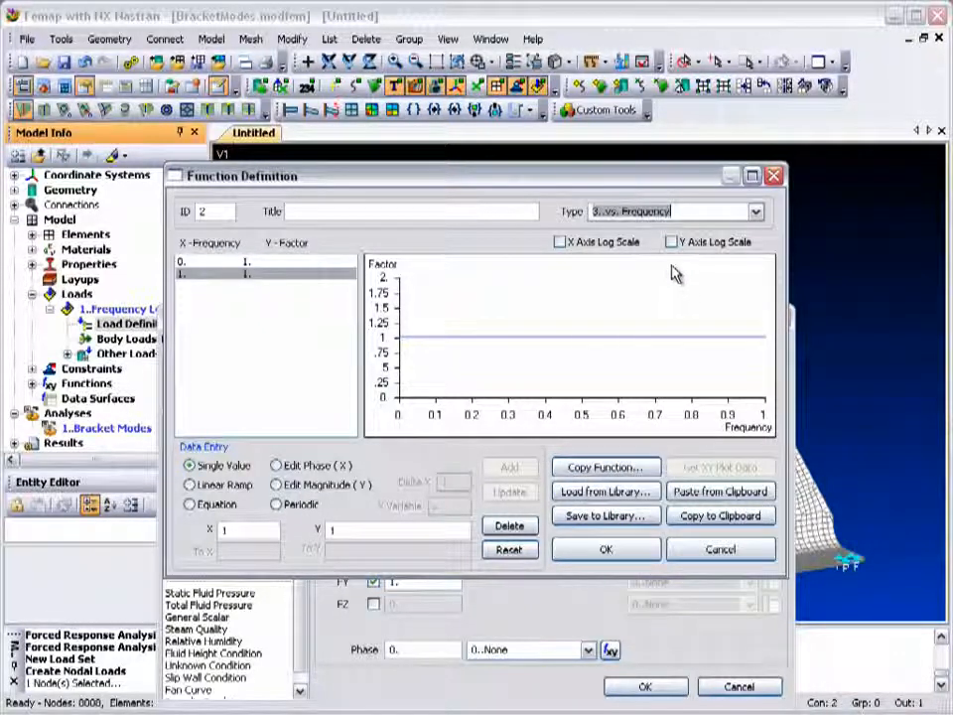
left_click(415, 212)
type("Loading Functio")
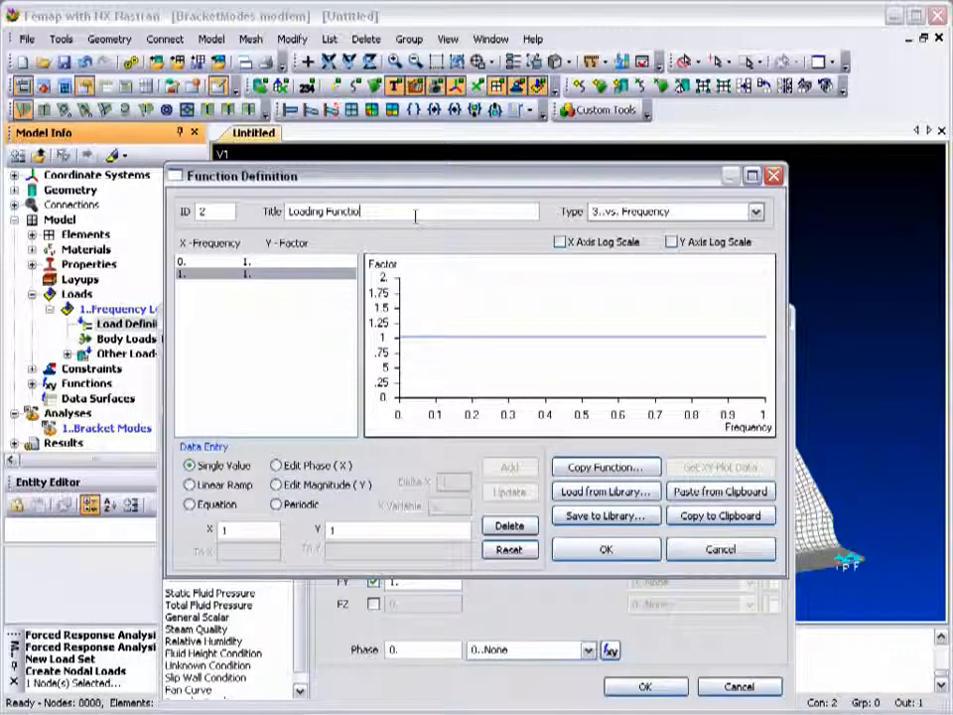
type("n")
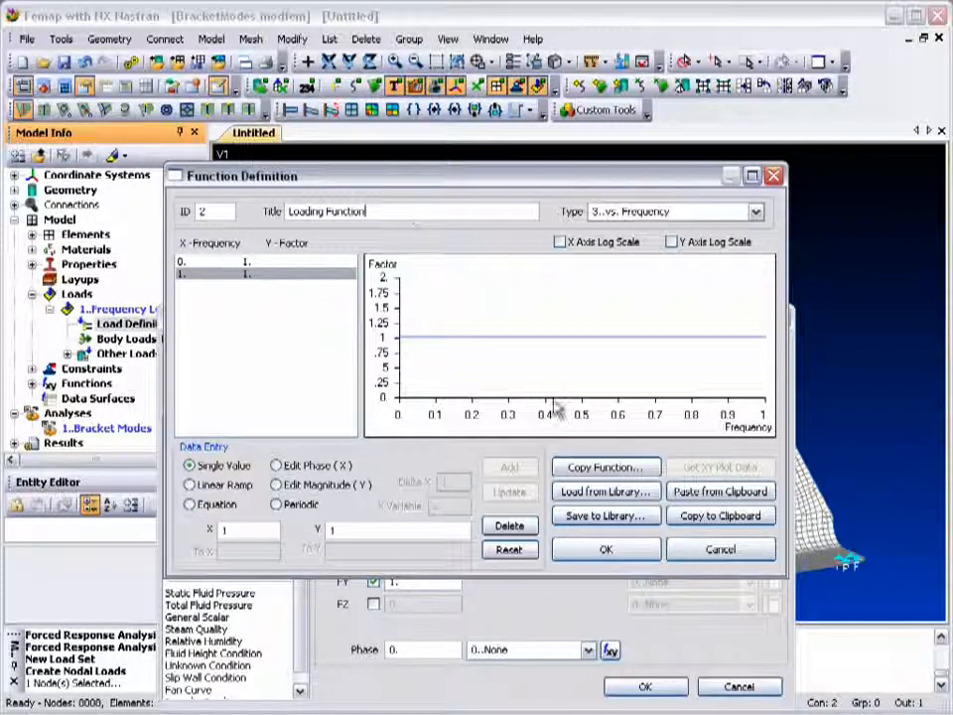
left_click(614, 552)
left_click(640, 686)
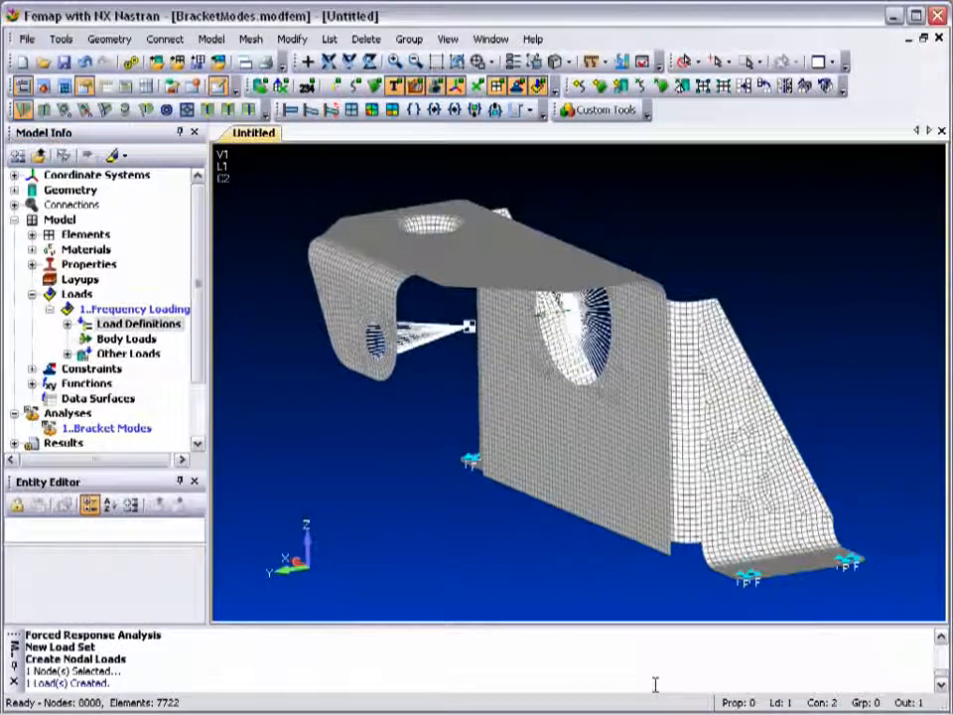
Step: Hide the load and constraint symbols, and create a new group titled C of G Node
left_click(518, 87)
left_click(536, 87)
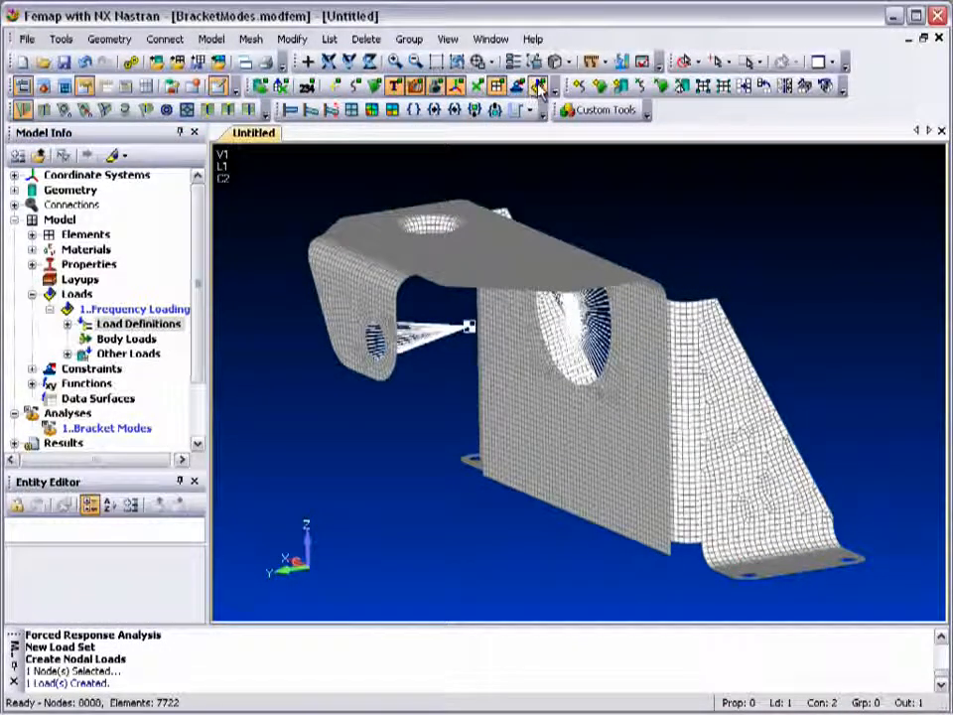
left_click(408, 39)
left_click(452, 59)
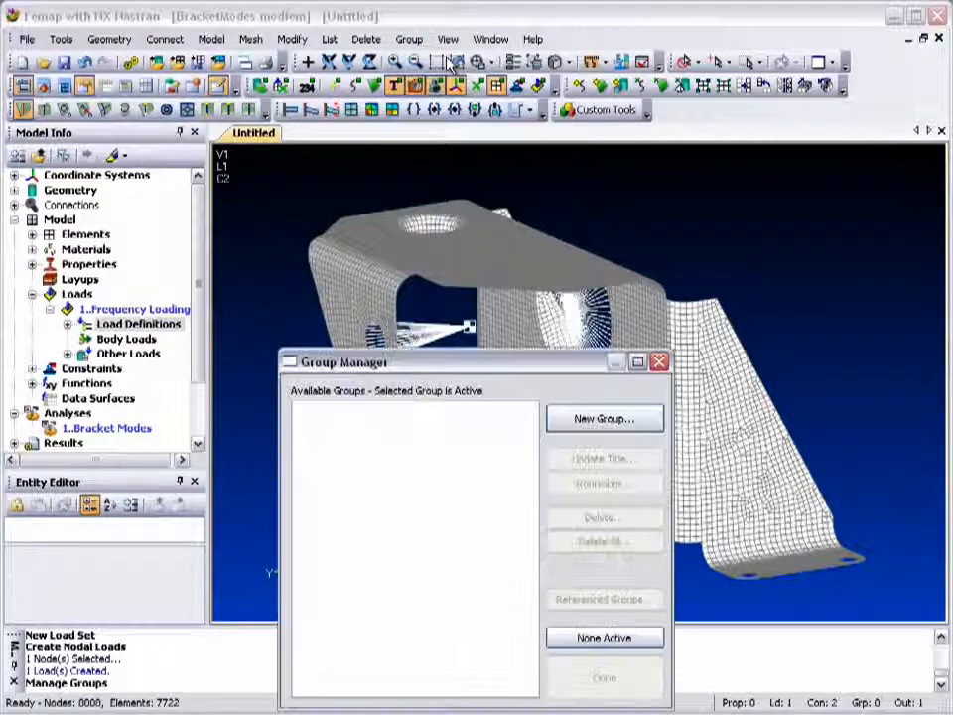
left_click(602, 418)
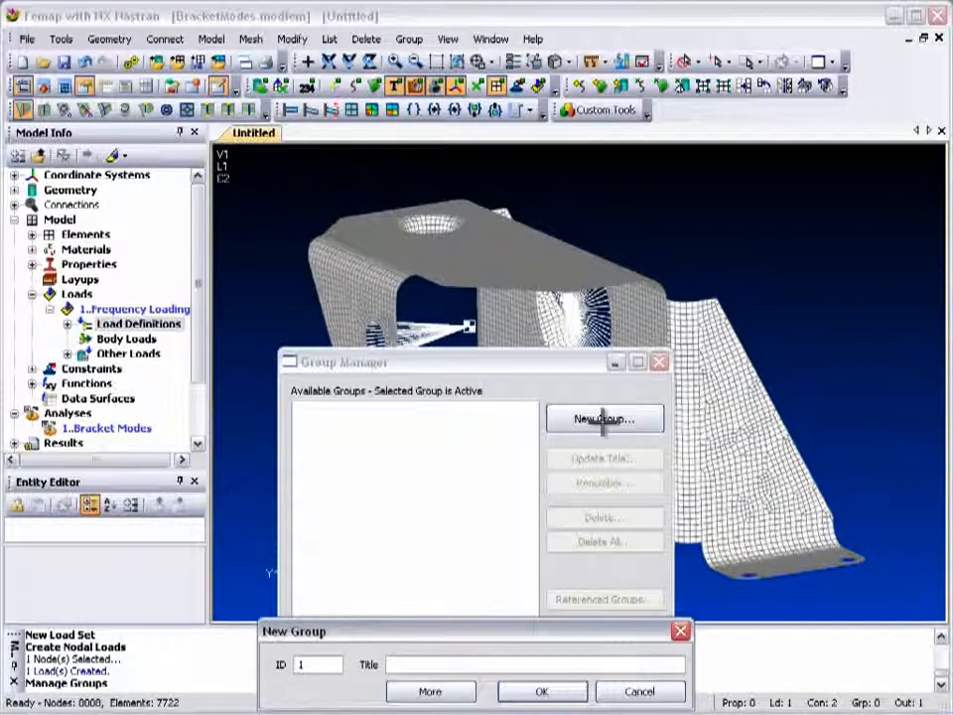
type("Cl")
type("of G Node")
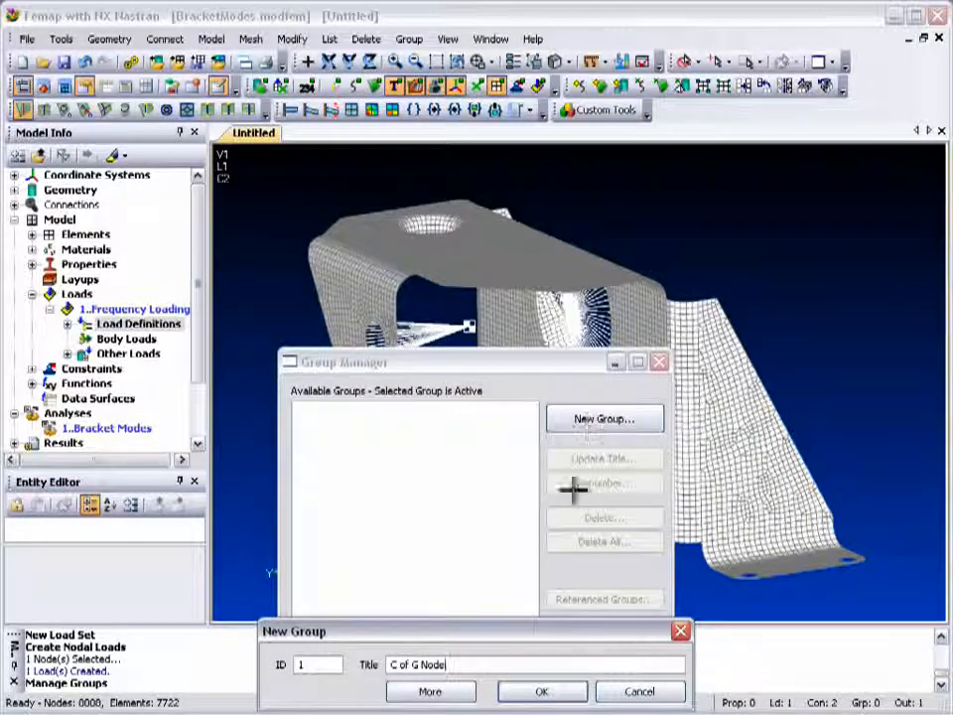
left_click(545, 690)
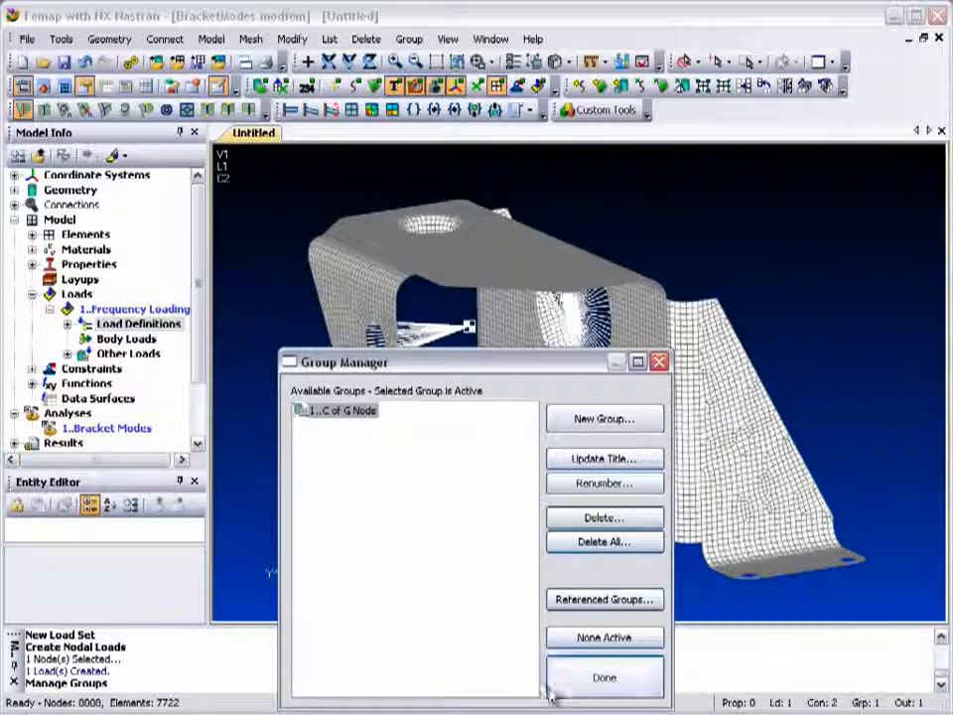
left_click(561, 685)
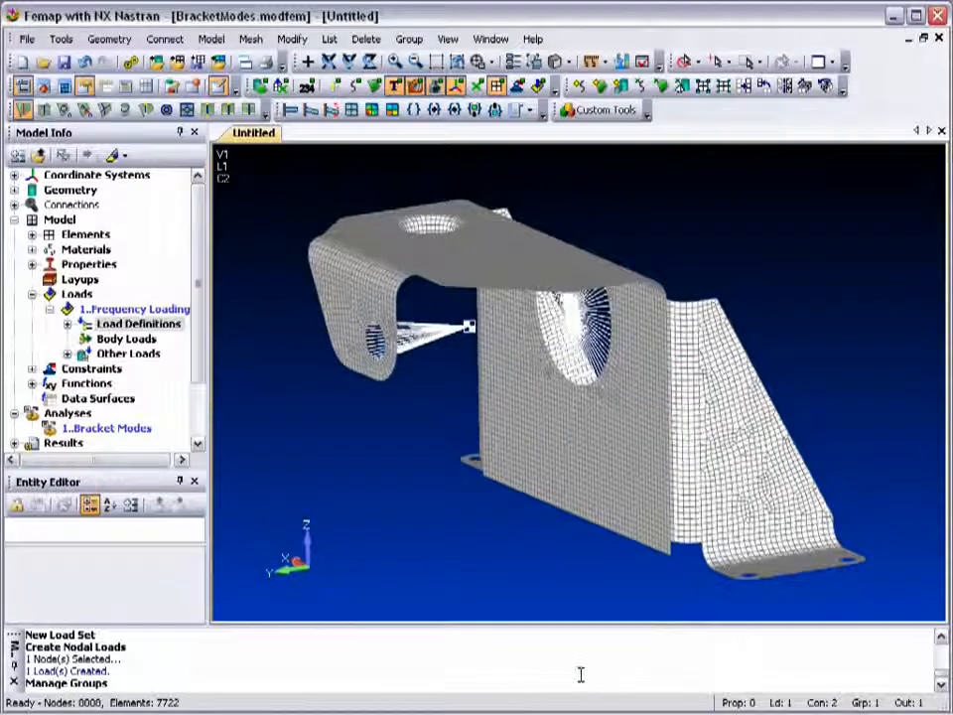
Step: Add the node at the tip of the rigid spider, node 10805, to the C of G Node group by ID
left_click(409, 40)
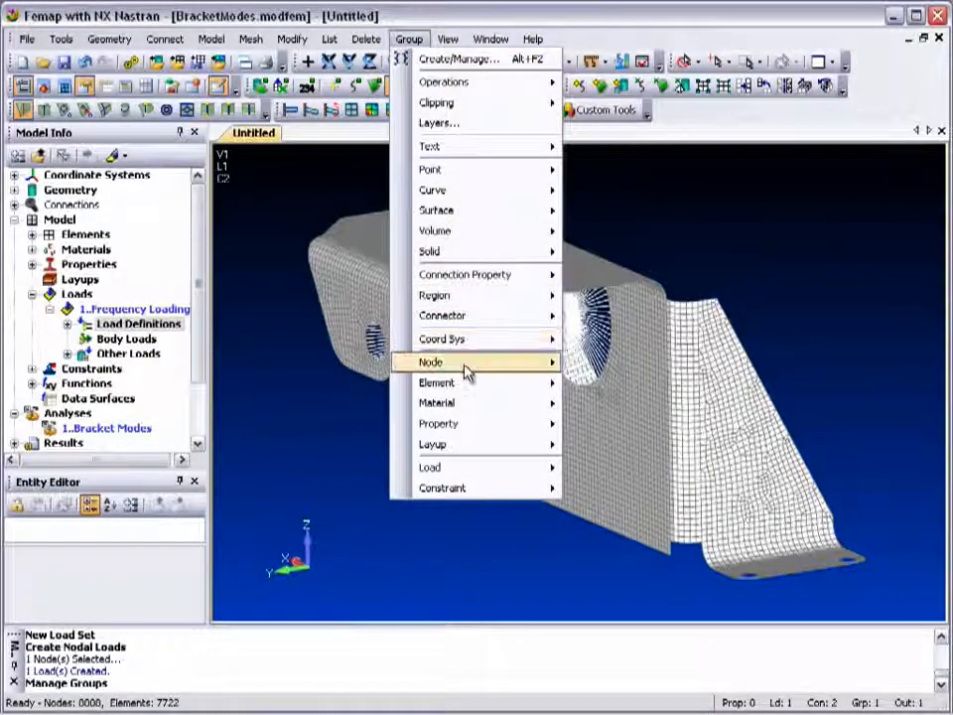
mouse_move(464, 365)
left_click(600, 364)
left_click(468, 325)
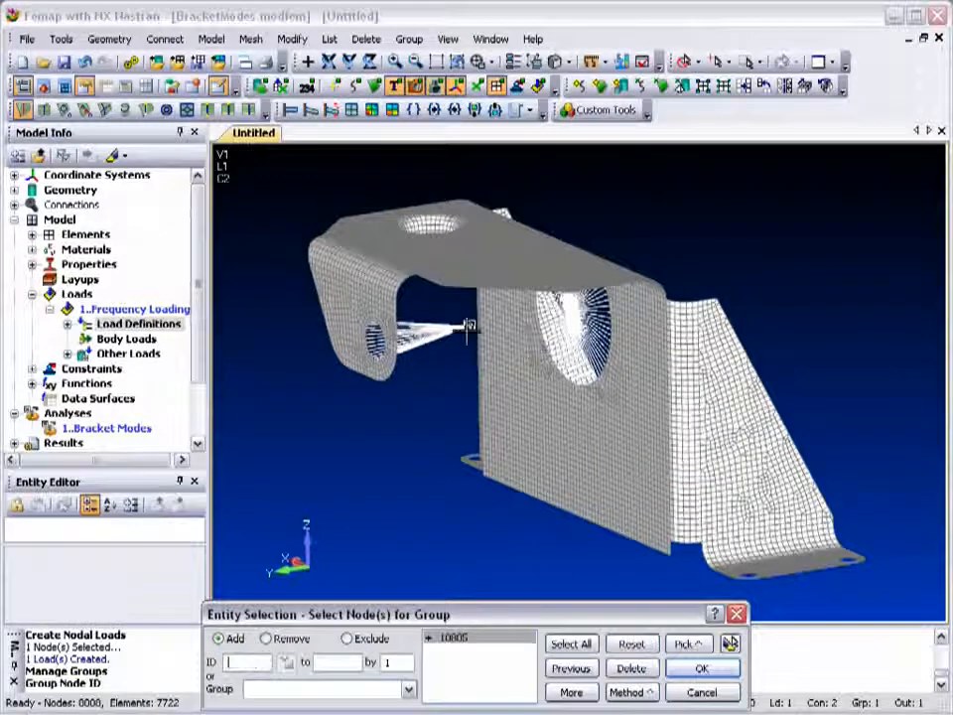
left_click(700, 669)
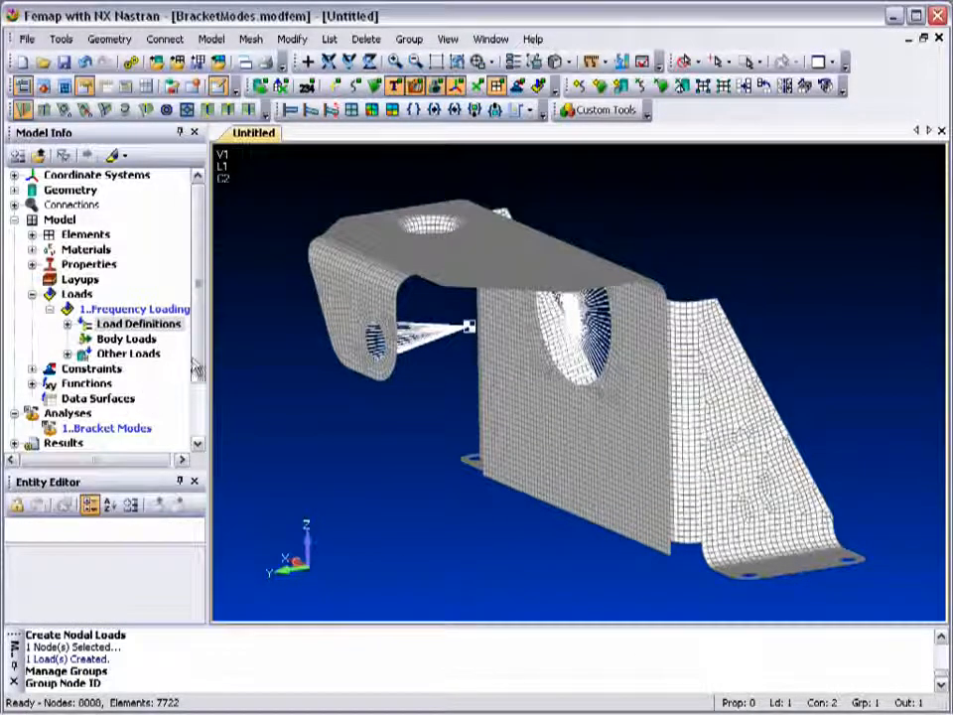
Step: Highlight the C of G Node group in the model to check its contents, and switch the highlighting off again
scroll(74, 420, "down", 2)
left_click(15, 399)
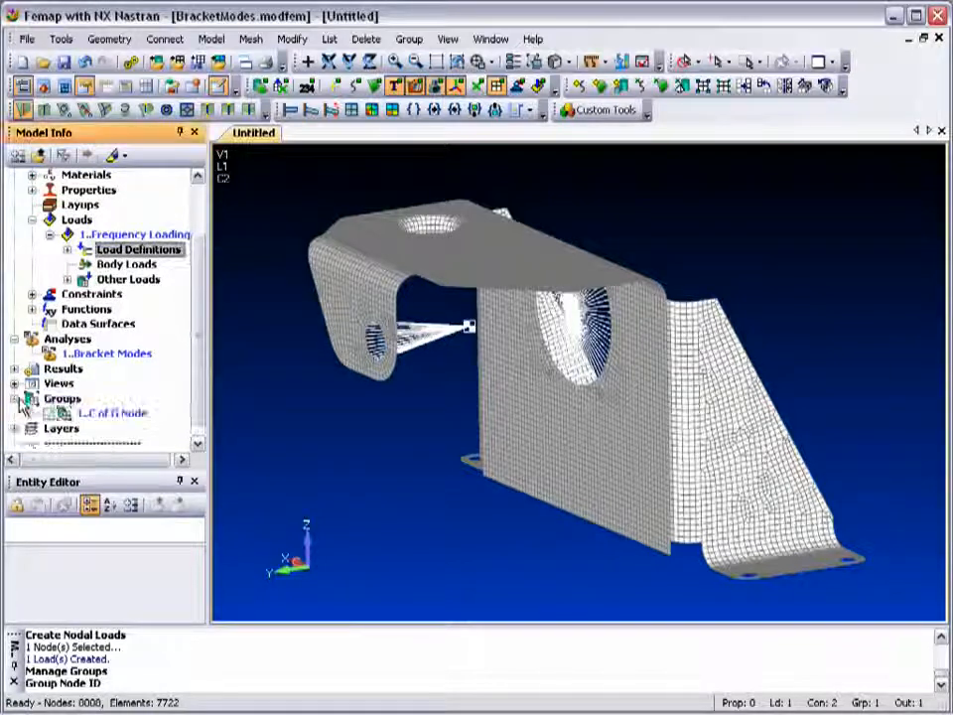
left_click(79, 413)
left_click(112, 157)
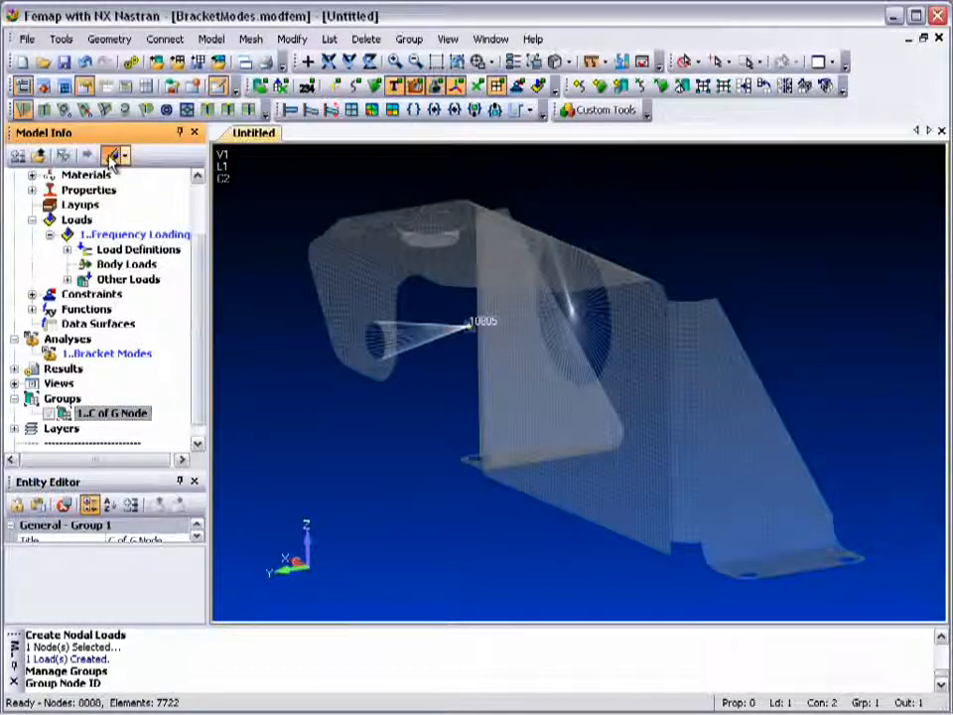
left_click(112, 157)
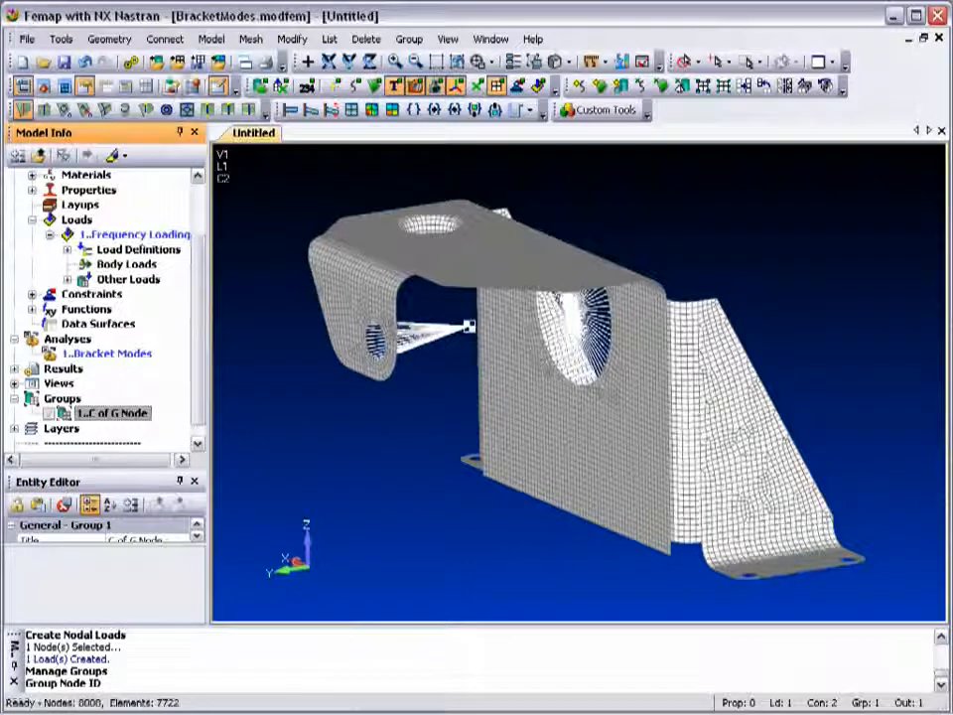
Step: Start a forced response analysis with an overall structural damping of 0.1 and the load set 1..Frequency Loading
left_click(221, 43)
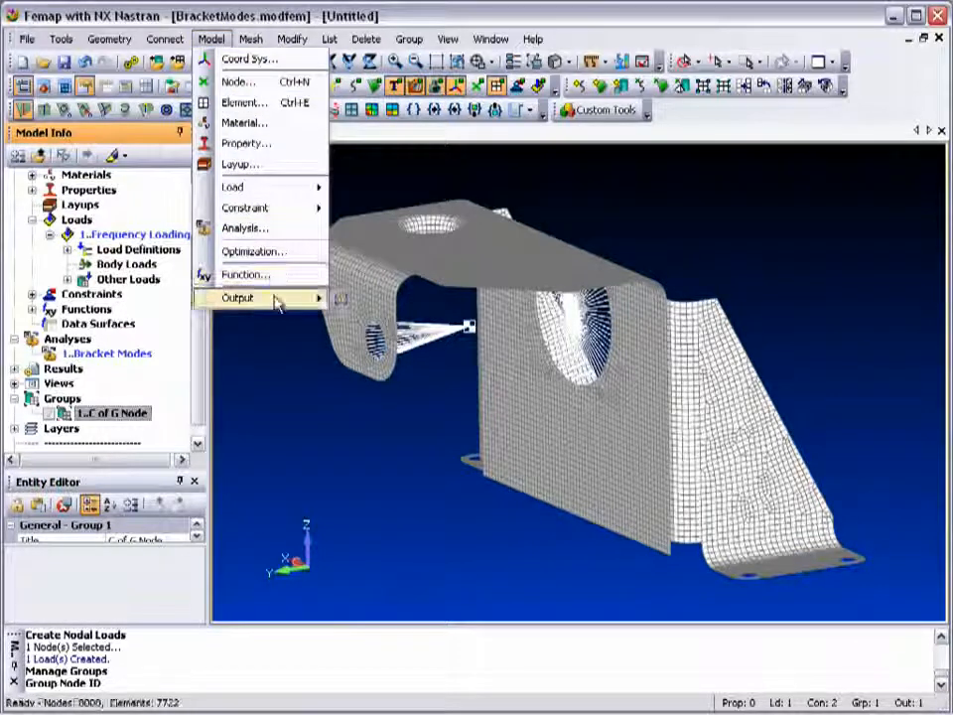
mouse_move(276, 303)
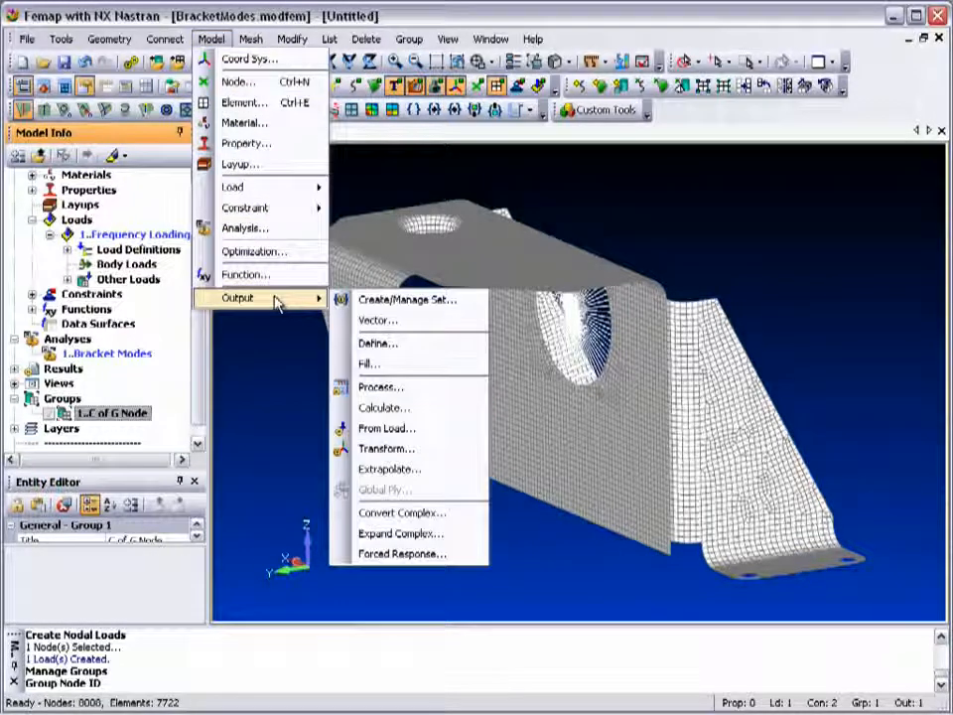
left_click(422, 556)
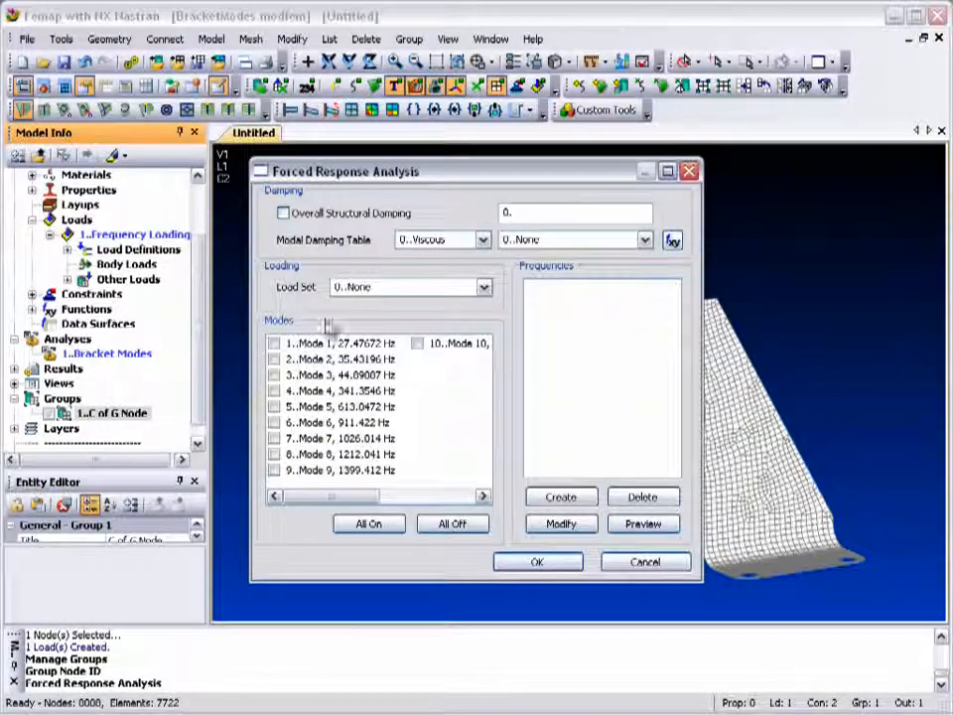
left_click(521, 213)
type("1")
left_click(484, 287)
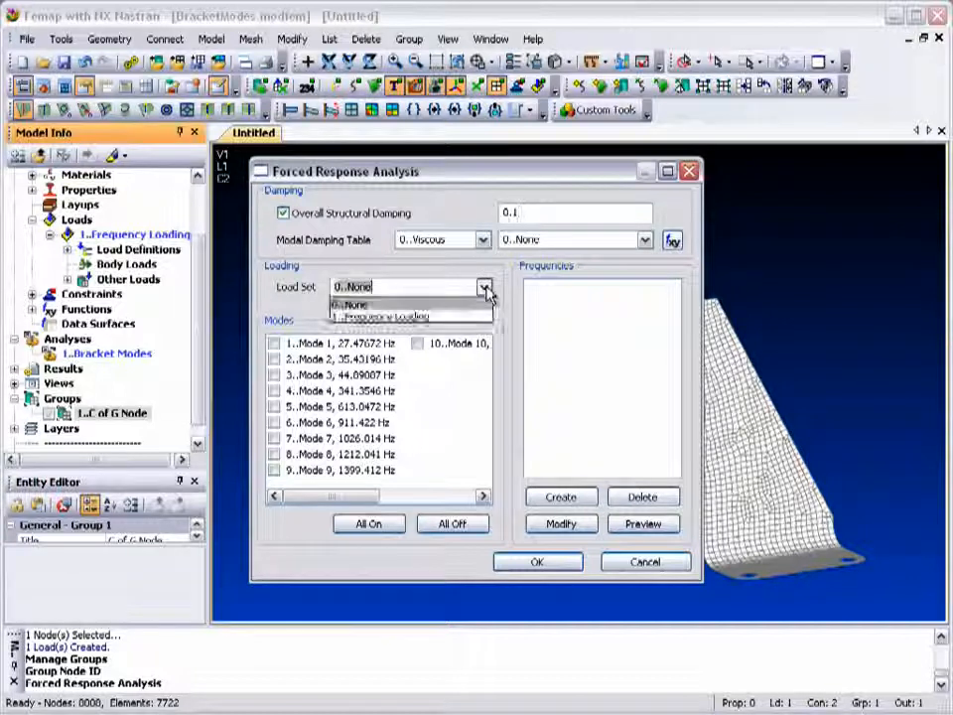
left_click(434, 318)
Step: Include modes 1 through 4 in the forced response analysis
left_click(274, 343)
left_click(274, 360)
left_click(274, 375)
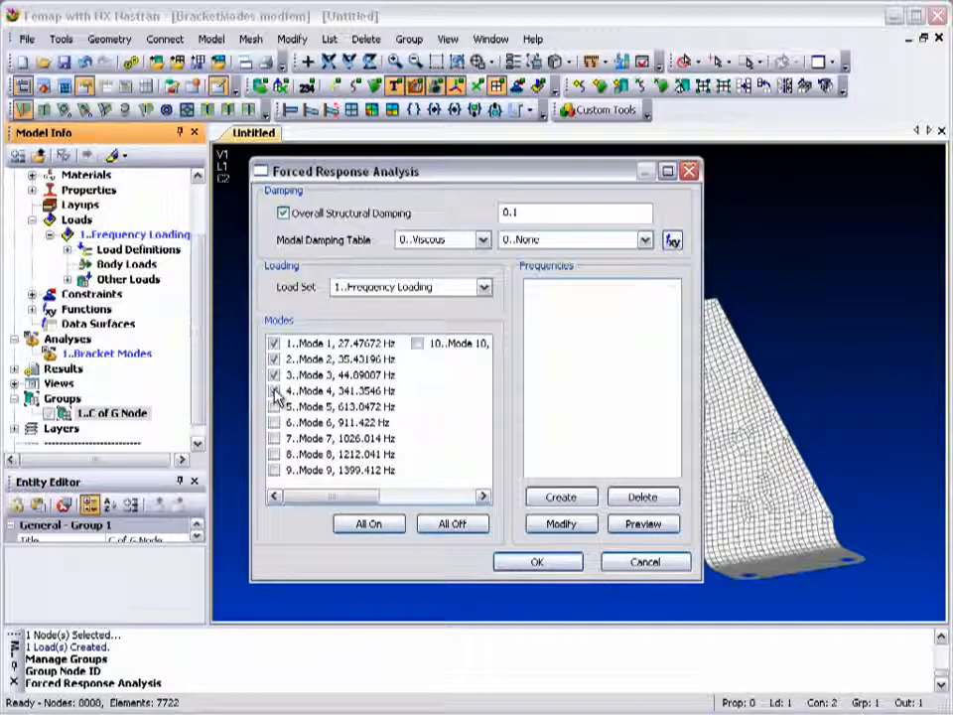
Step: Create a FREQ frequency list and add values from 5 to 50 in increments of 5
left_click(554, 498)
left_click(433, 313)
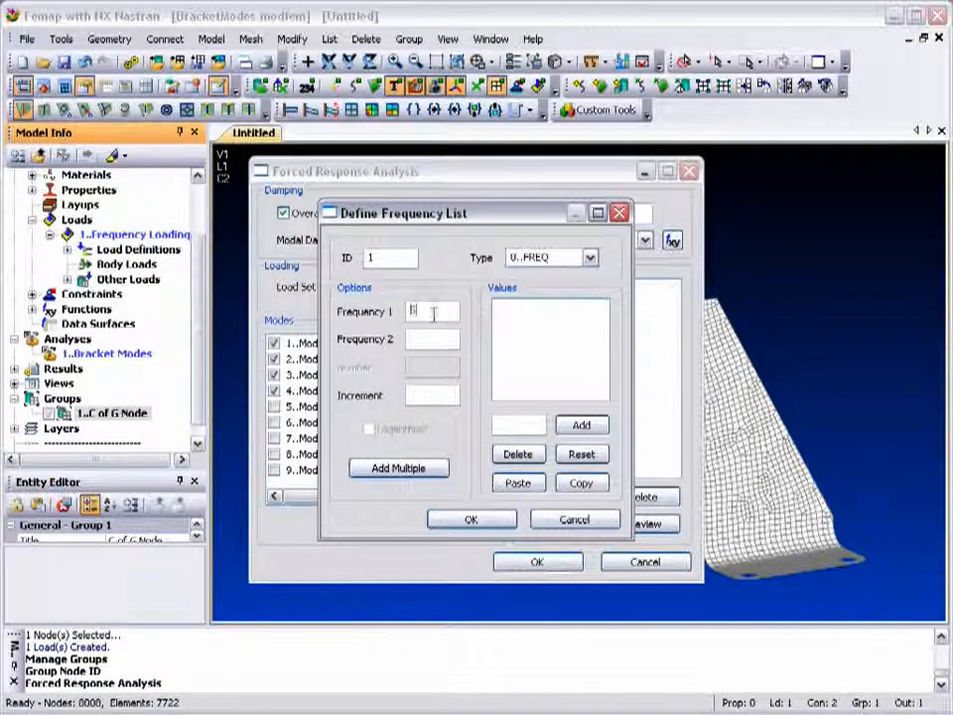
left_click(431, 395)
type("5")
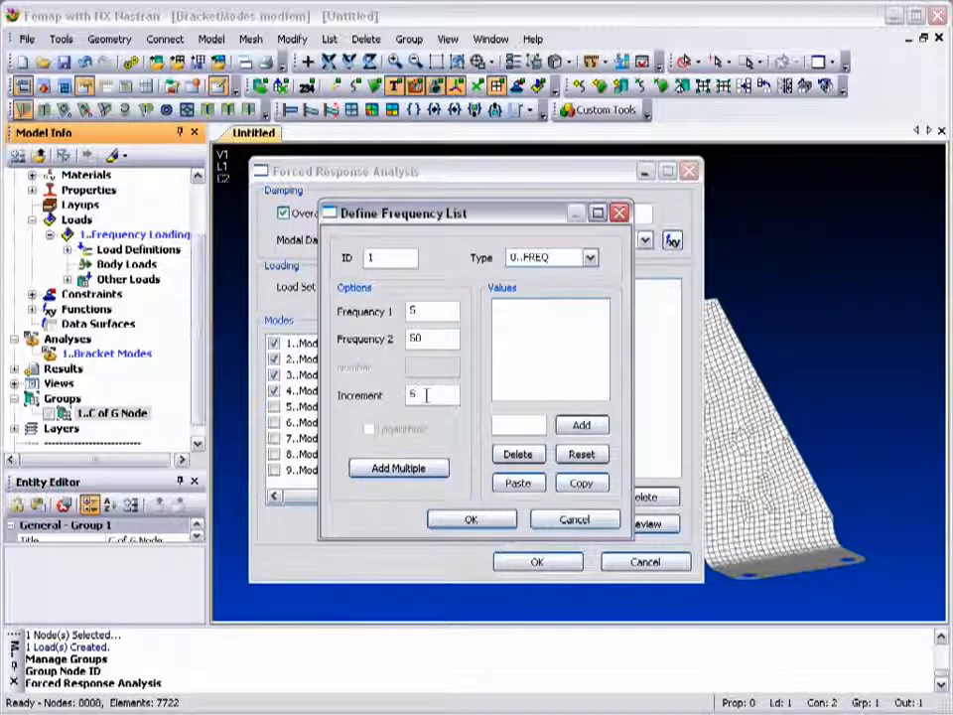
left_click(407, 471)
Step: Add further values to the frequency list from 26 to 29 in increments of 1
double_click(427, 313)
type("26")
double_click(427, 339)
type("38")
double_click(417, 395)
type("1")
left_click(387, 471)
Step: Add the single frequency 27.477 to the list, accept it, and enable the list for the analysis
type("27.5")
type("7")
left_click(582, 426)
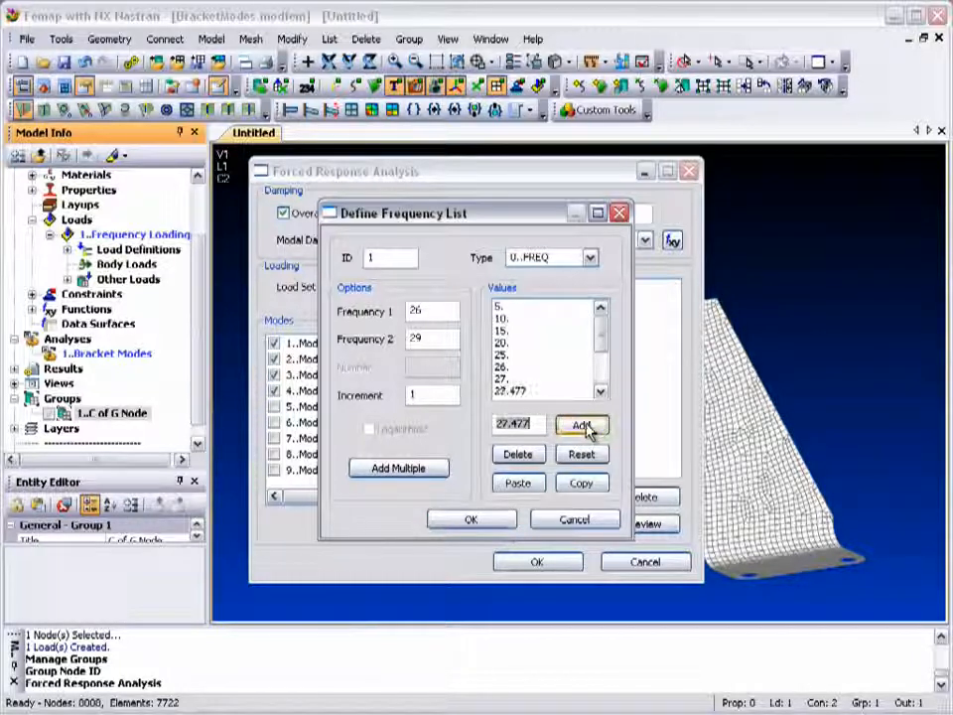
left_click(481, 524)
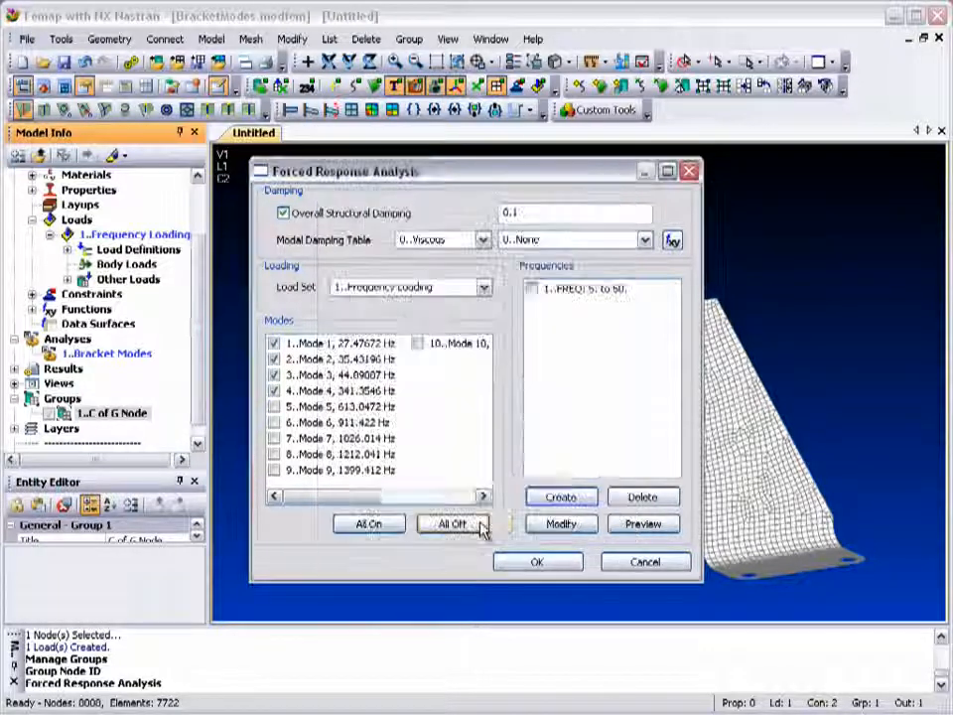
left_click(533, 289)
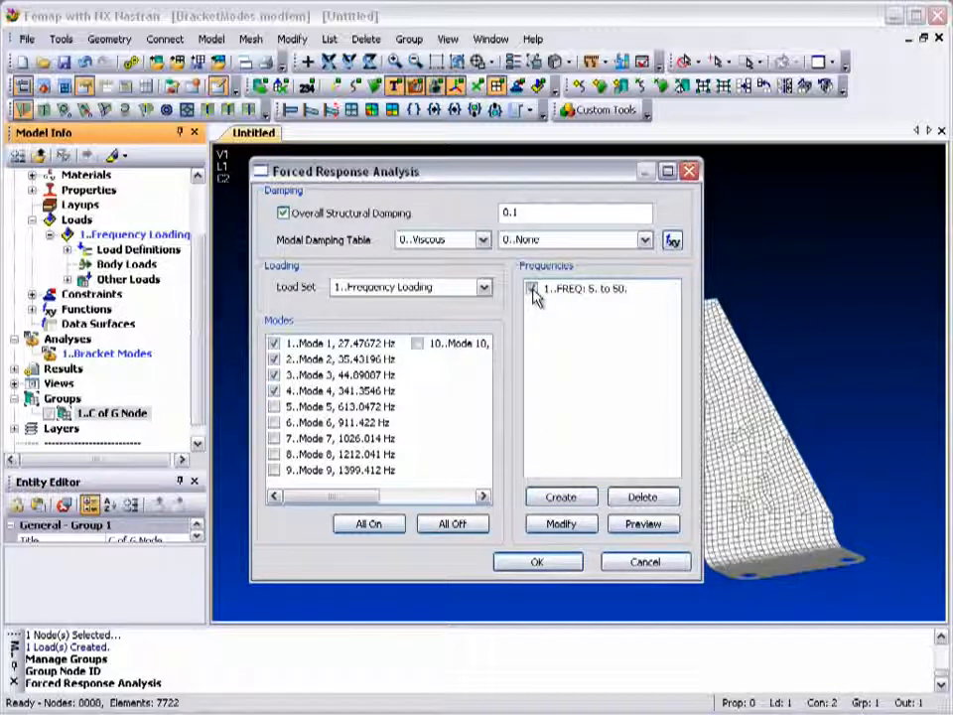
Step: Limit the forced response output to the C of G Node group with displacement only, excluding stress, and run the analysis
left_click(537, 560)
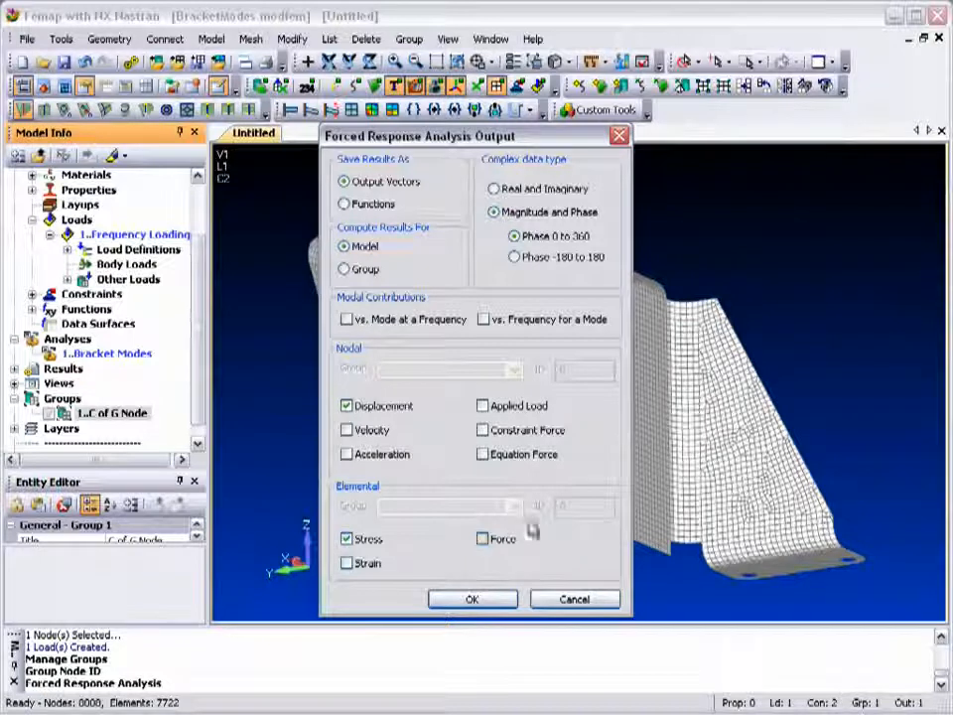
left_click(344, 270)
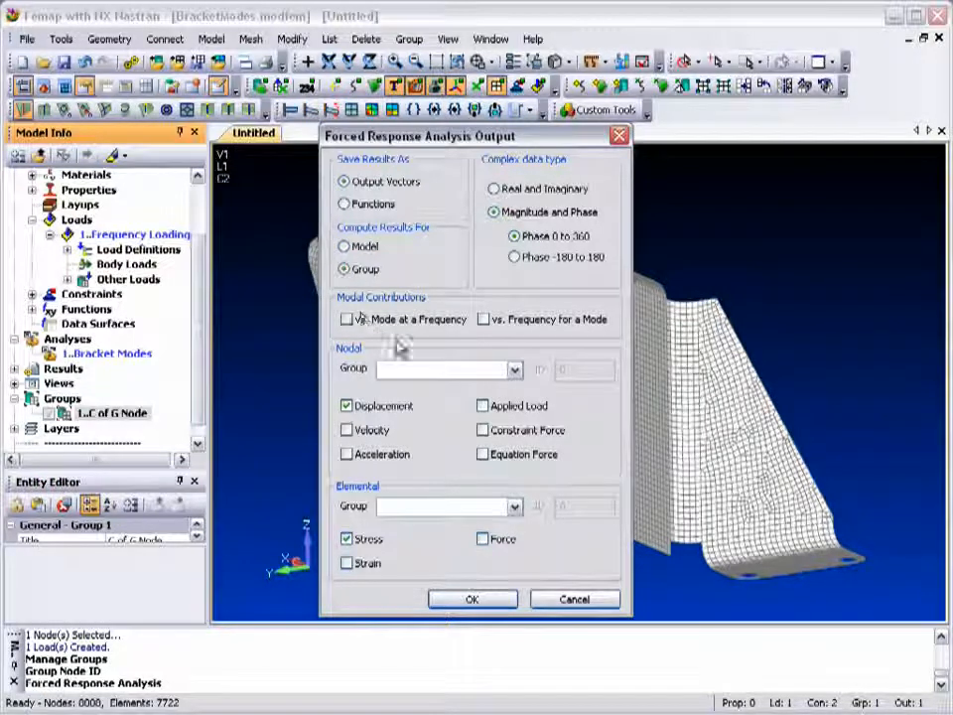
left_click(514, 370)
left_click(444, 389)
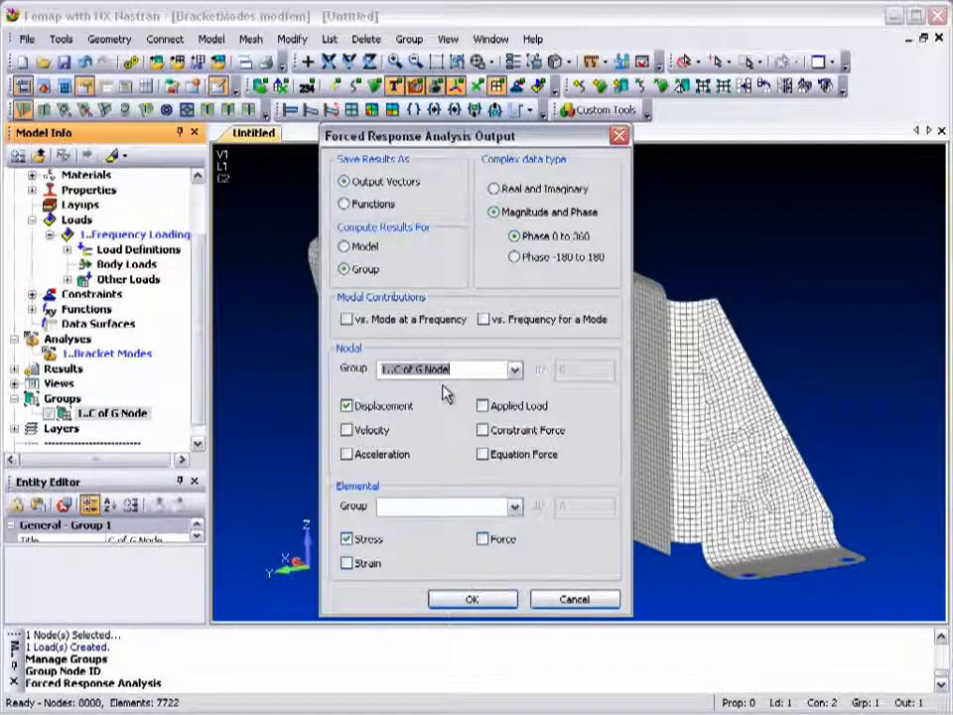
left_click(347, 540)
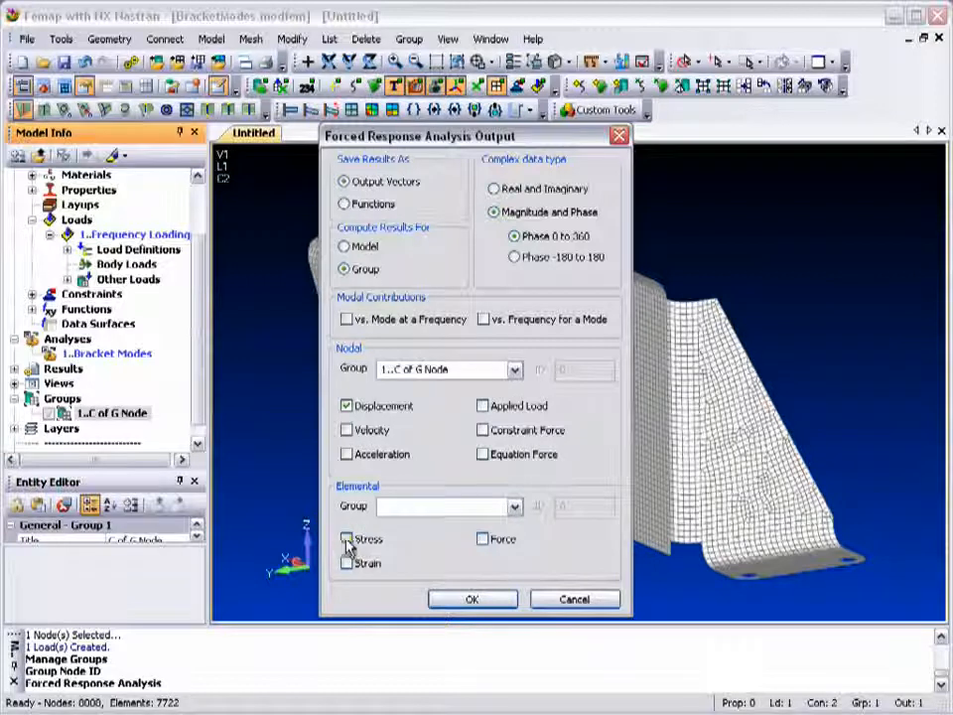
left_click(473, 599)
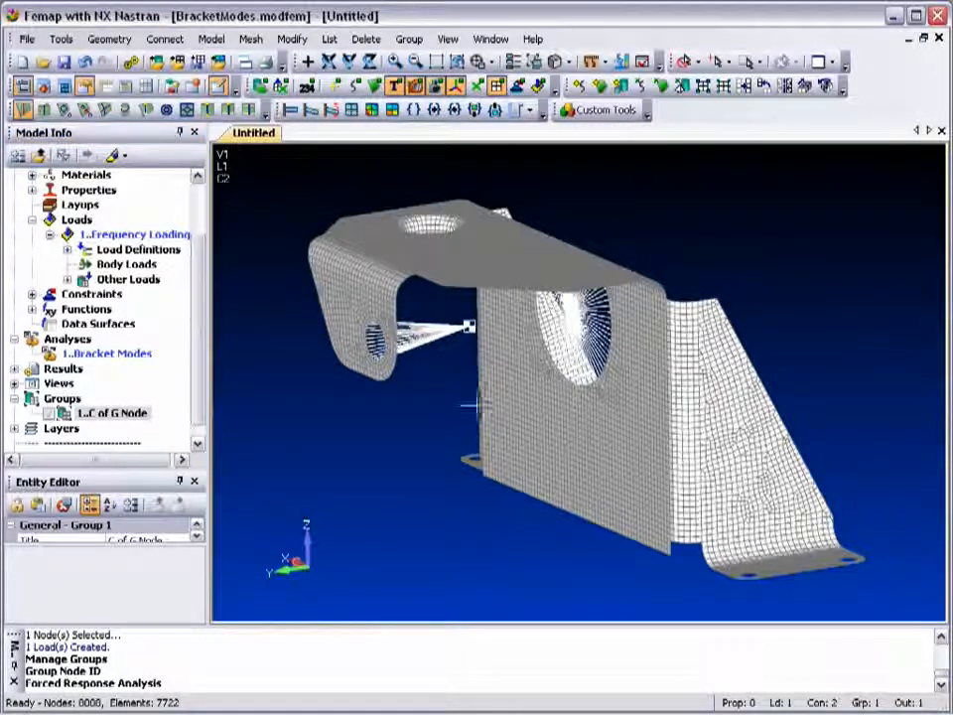
Step: Set the view to an XY vs Set Value plot, with curve 1 using output set Forced Response at 5 and vector T3 Translation
left_click(512, 62)
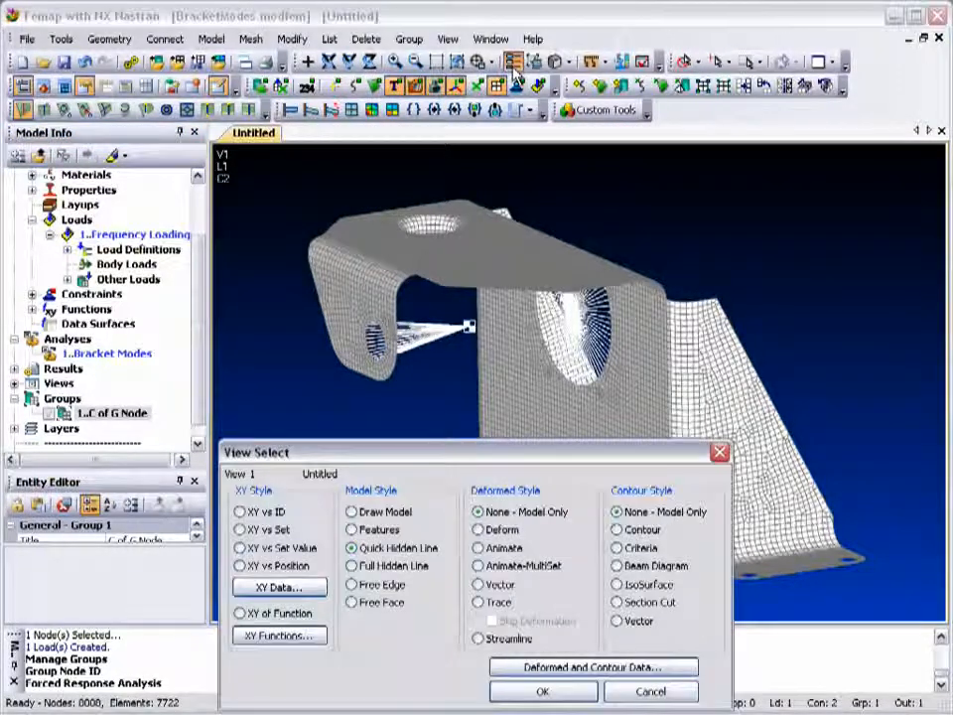
left_click(257, 548)
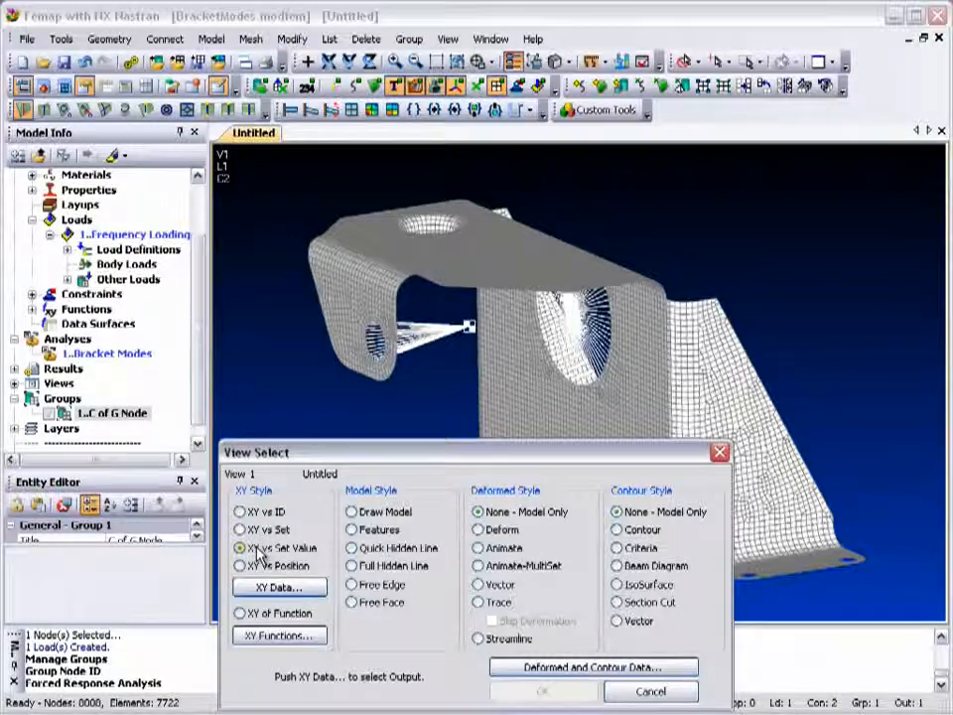
left_click(276, 587)
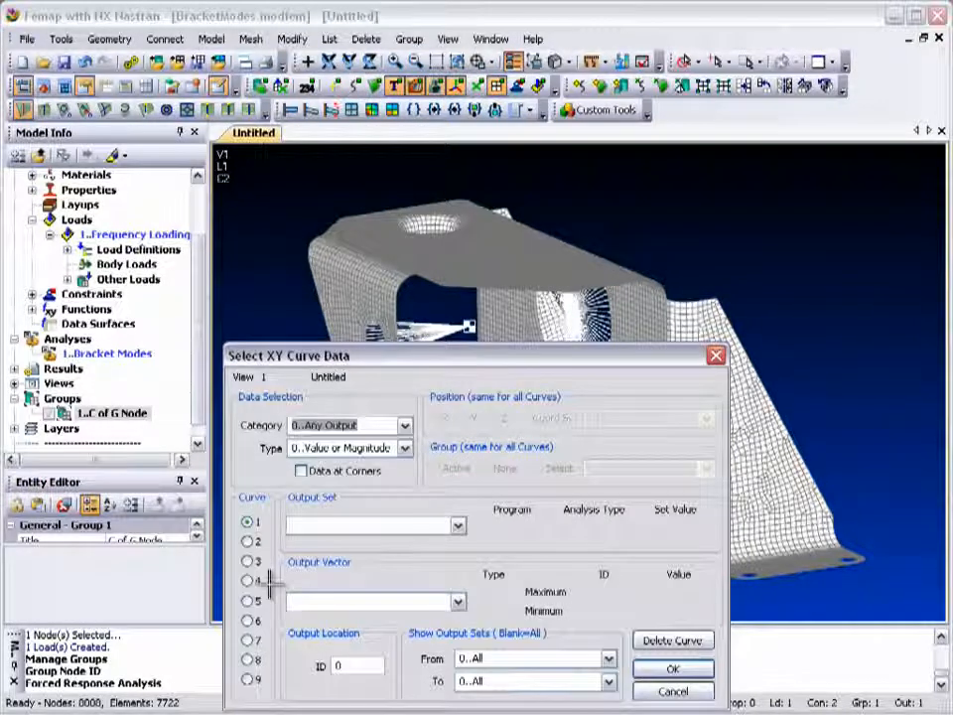
left_click(458, 525)
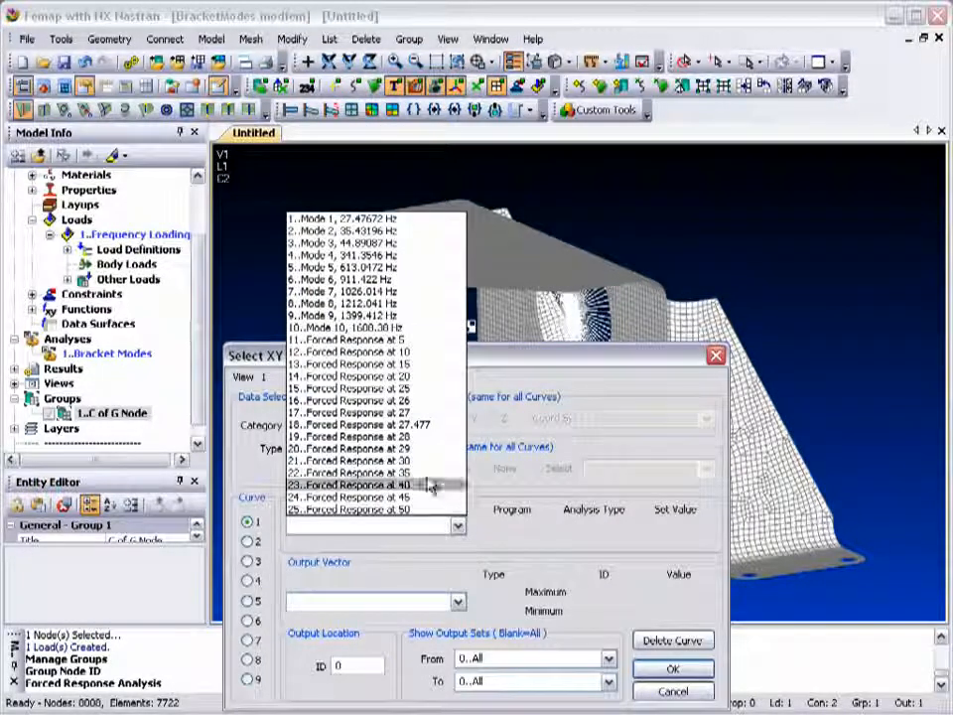
left_click(378, 340)
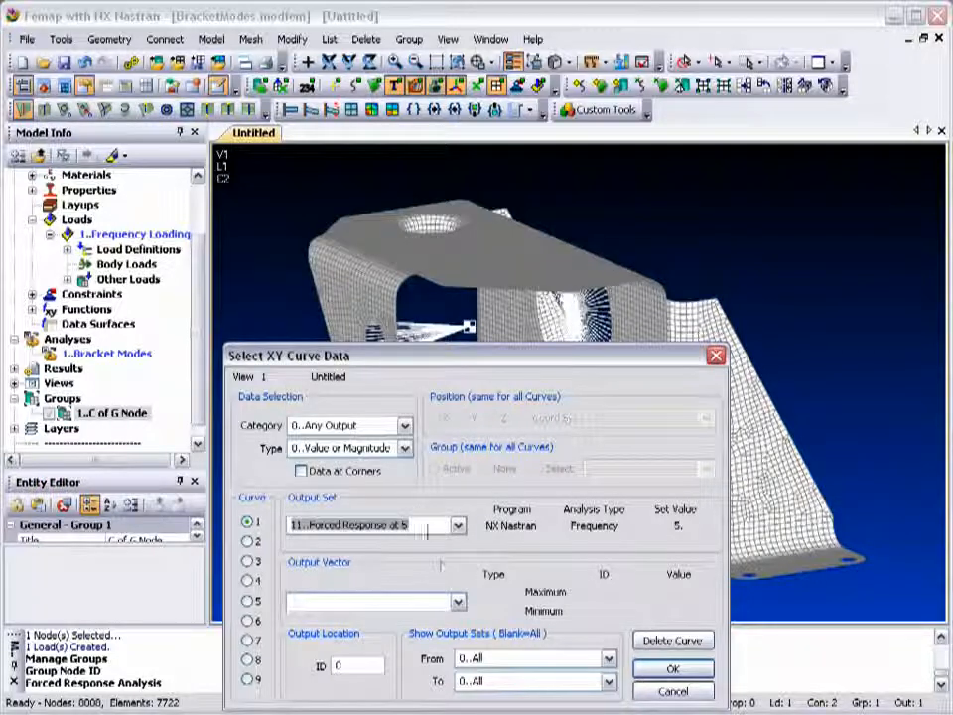
left_click(456, 601)
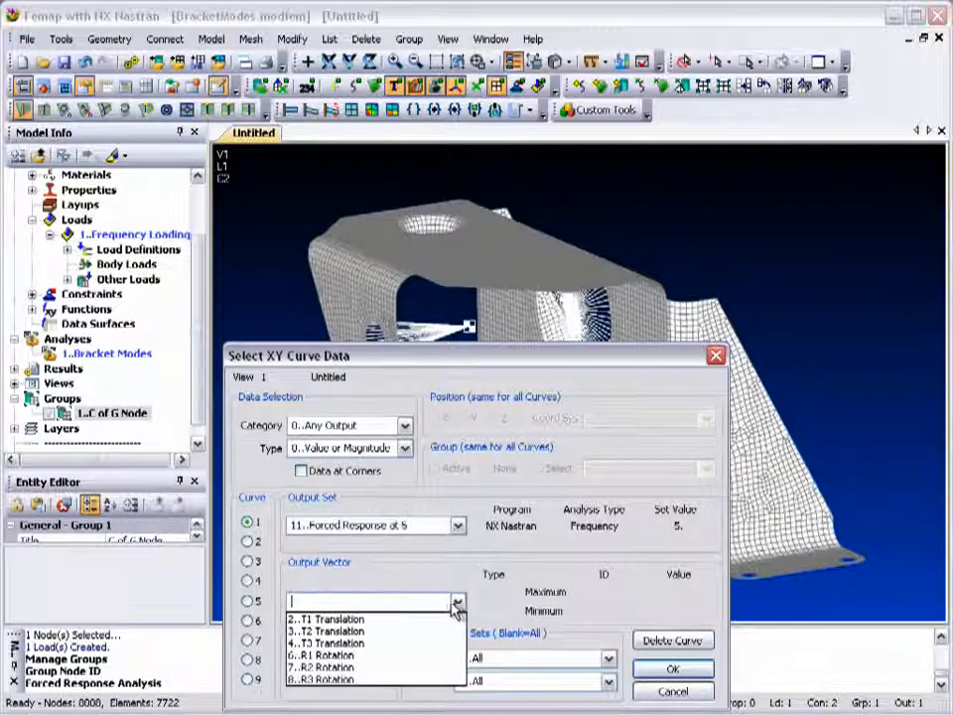
left_click(355, 645)
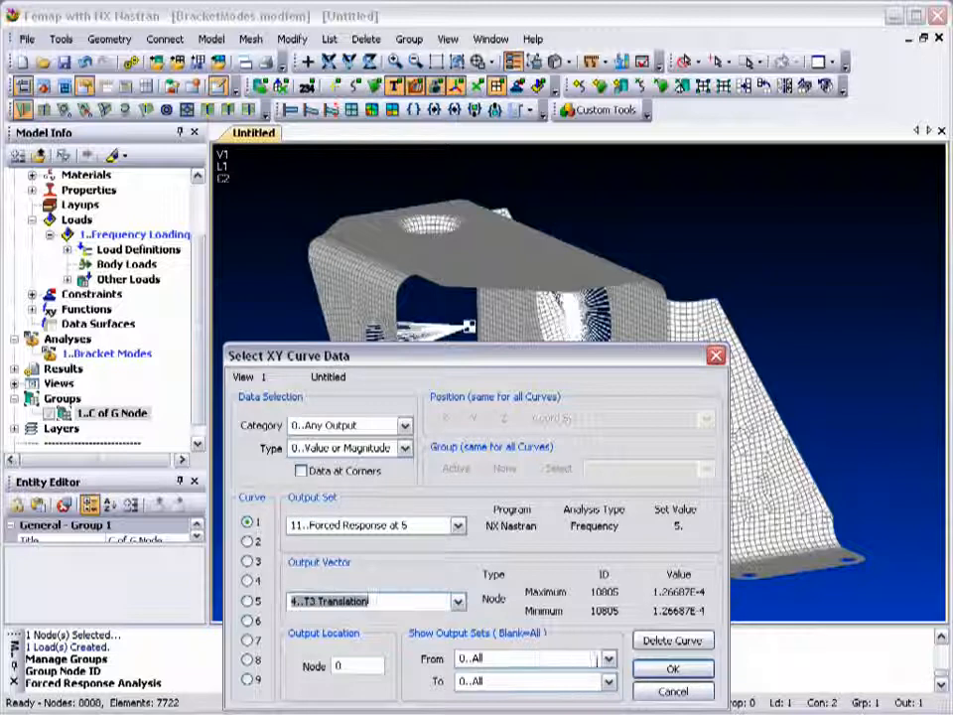
Step: Restrict the plotted output sets to the range from Forced Response at 5 to Forced Response at 50
left_click(608, 658)
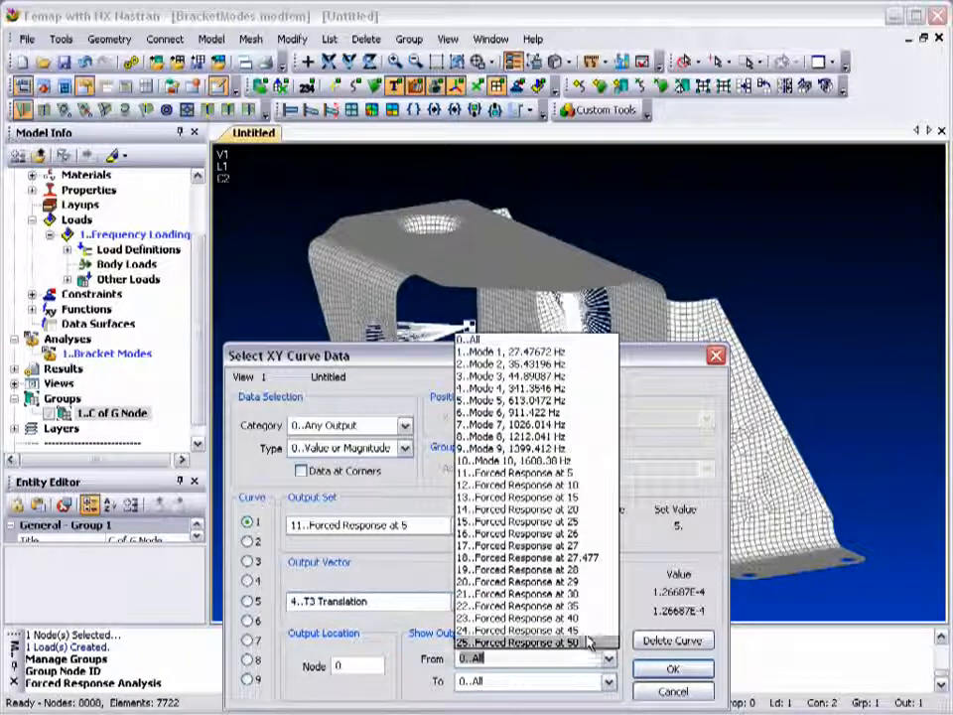
left_click(526, 496)
left_click(609, 681)
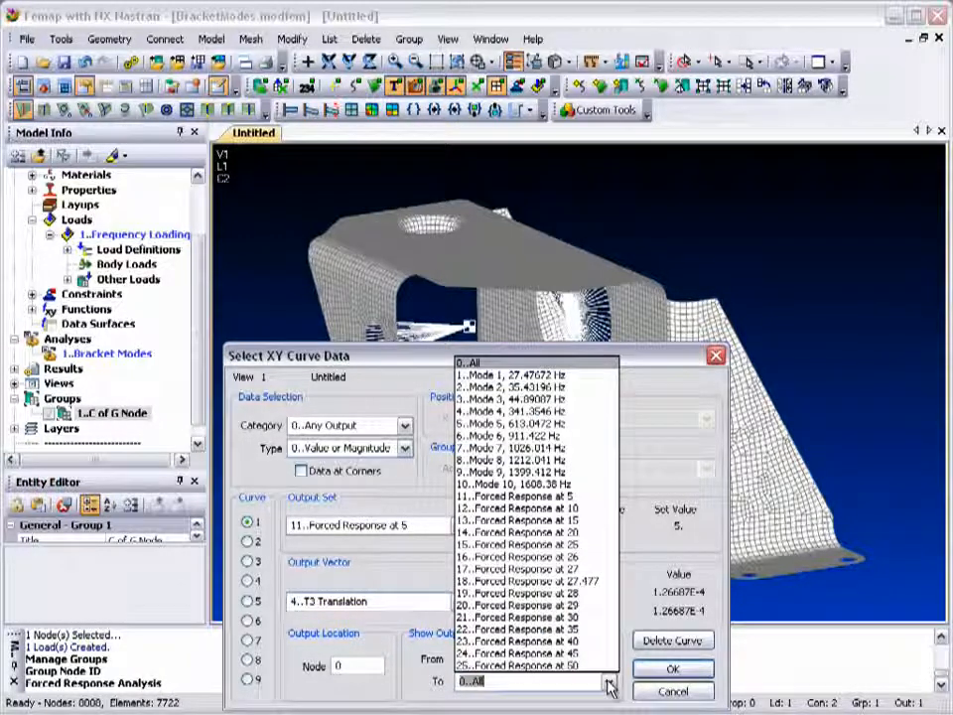
left_click(586, 665)
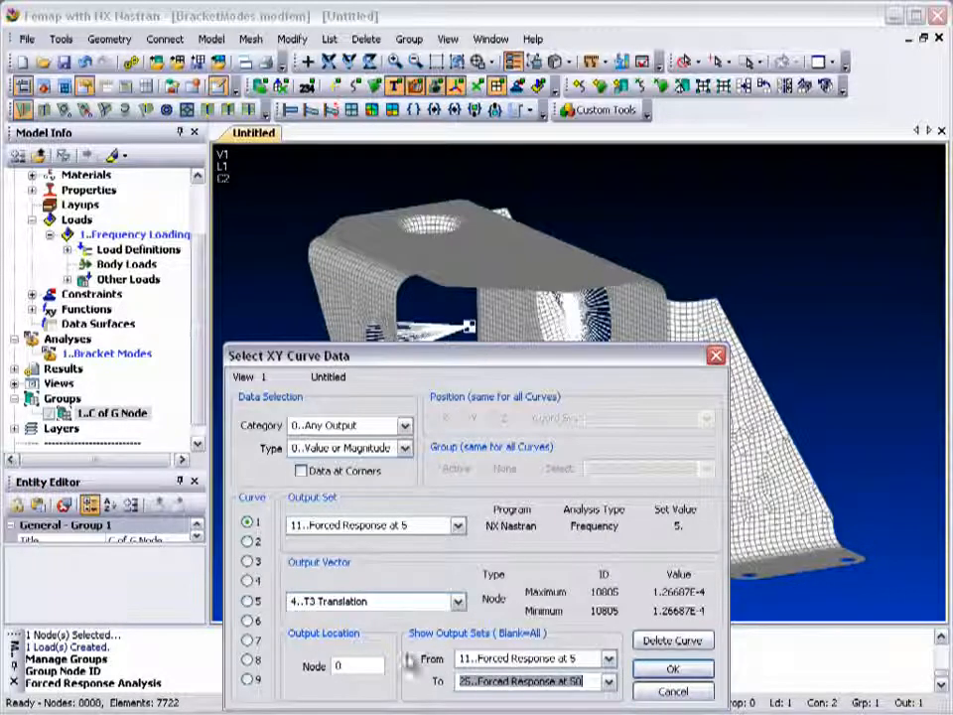
Step: Set the curve's output location to node 10805 and display the XY plot
double_click(347, 665)
type("3")
type("1")
type("0805")
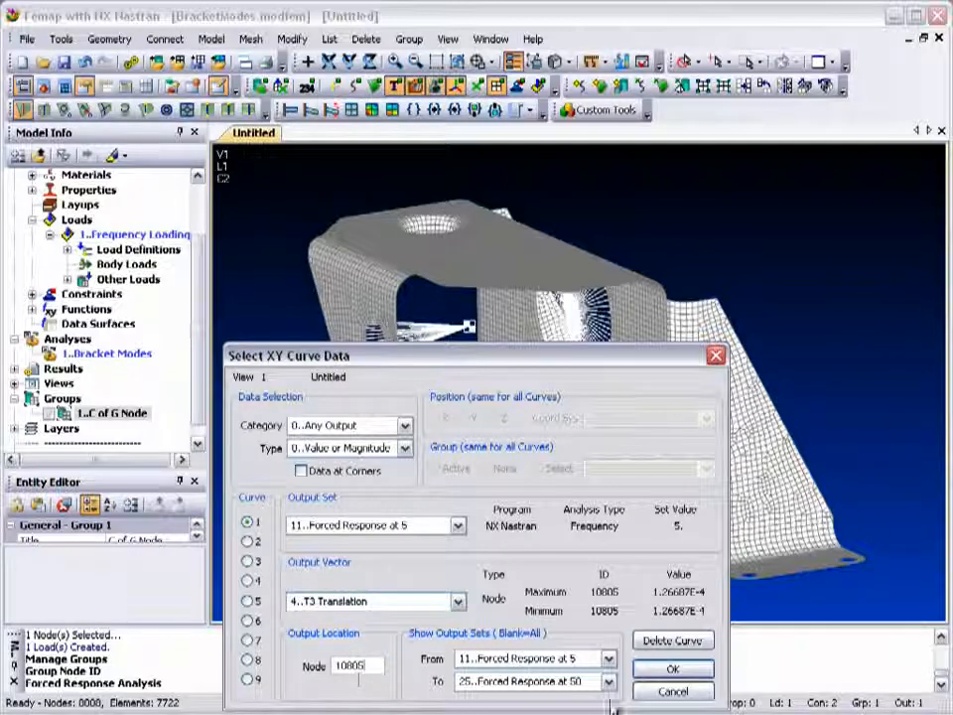
left_click(672, 668)
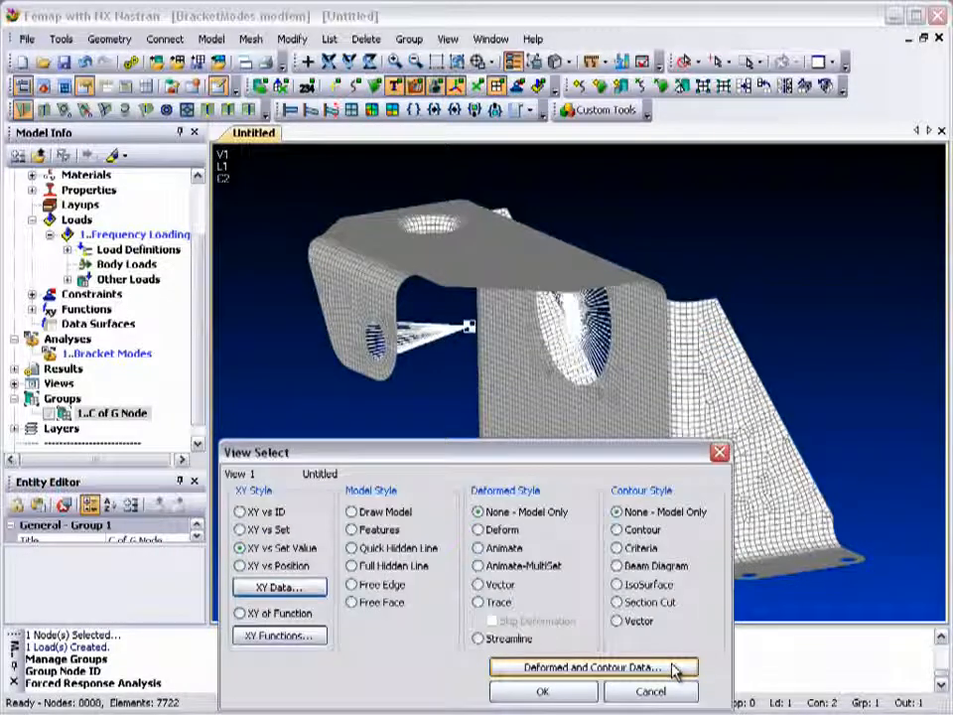
left_click(549, 691)
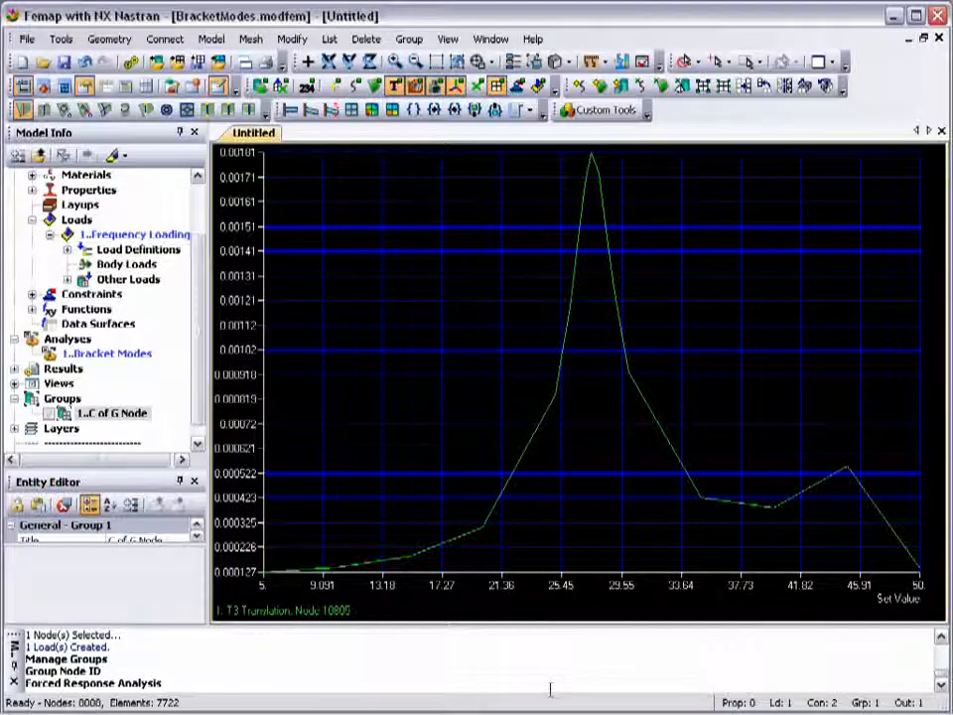